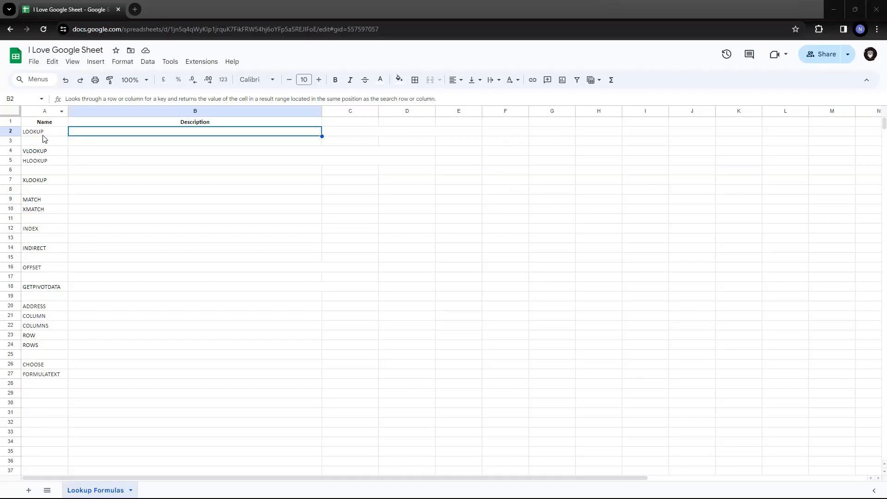
drag(43, 136, 48, 379)
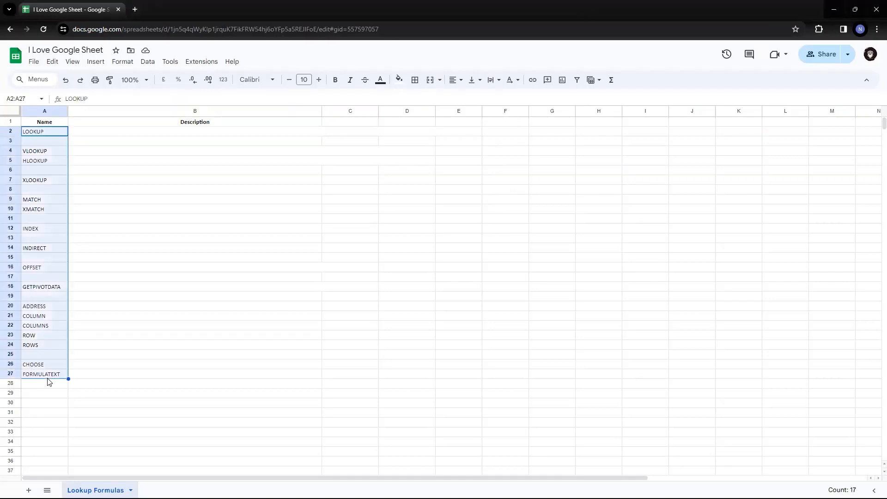
click(125, 133)
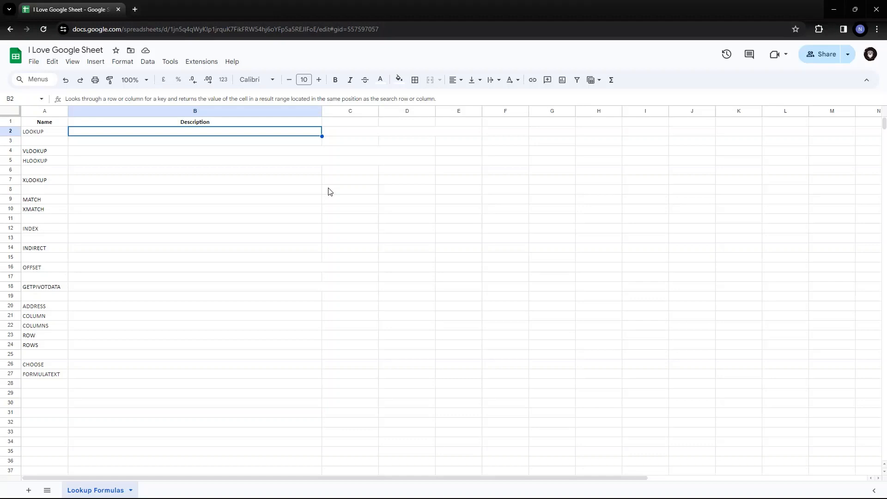
key(Right)
key(Right)
key(Left)
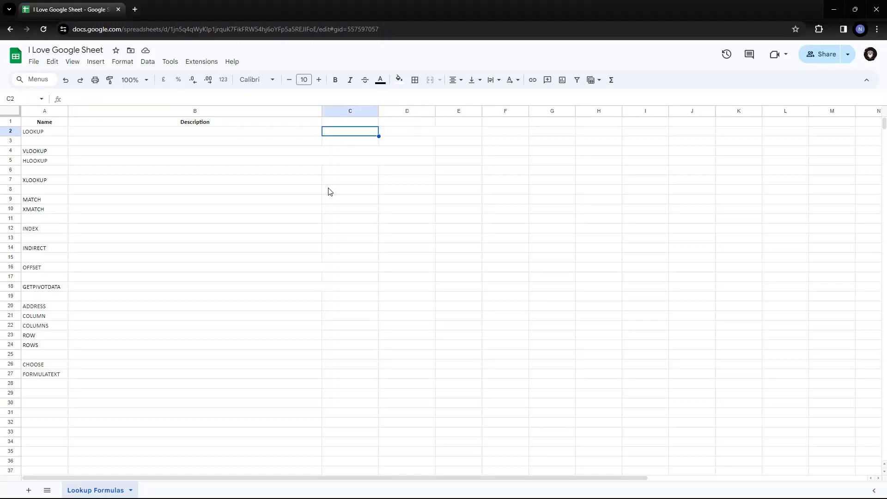
key(Left)
key(Right)
Set the text color of the LOOKUP description in cell B2 to black.
key(Left)
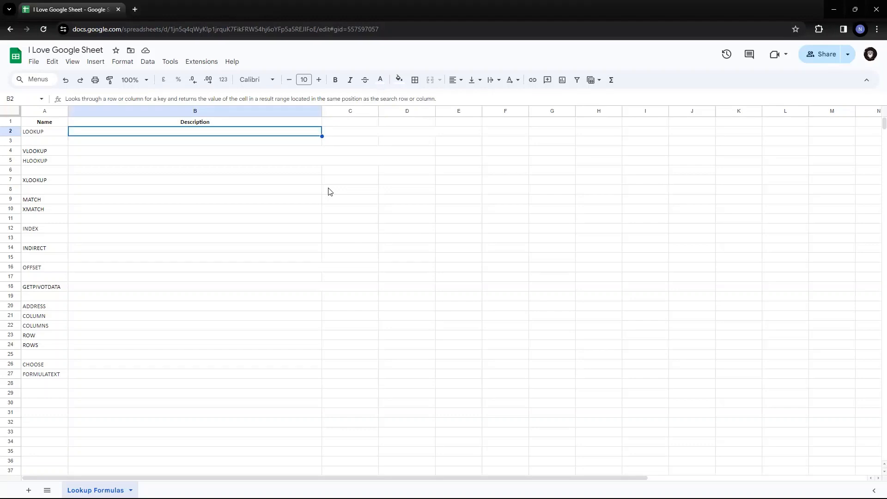
click(380, 80)
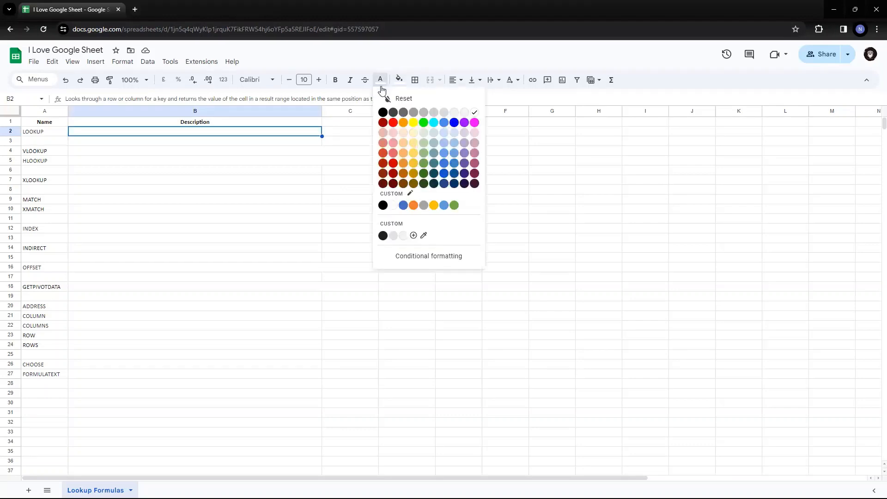
click(382, 113)
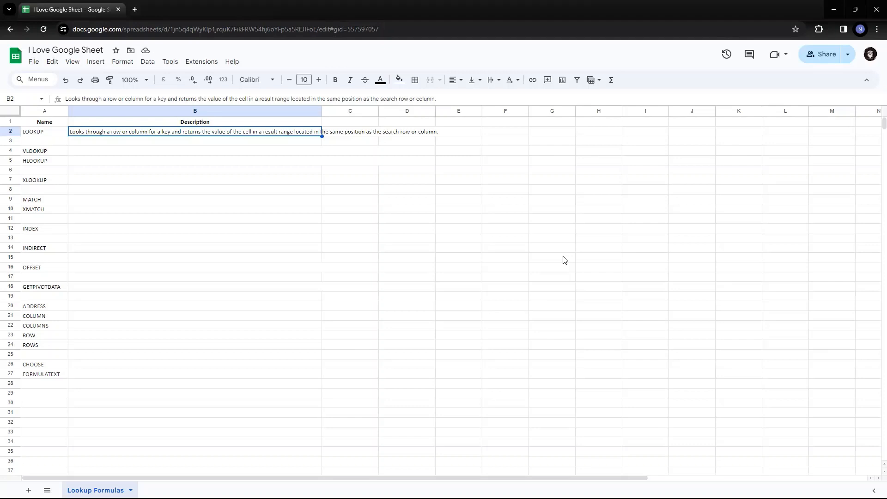
Examine the argument syntax of the LOOKUP function by starting its formula in cell C2, without keeping the entry.
click(444, 6)
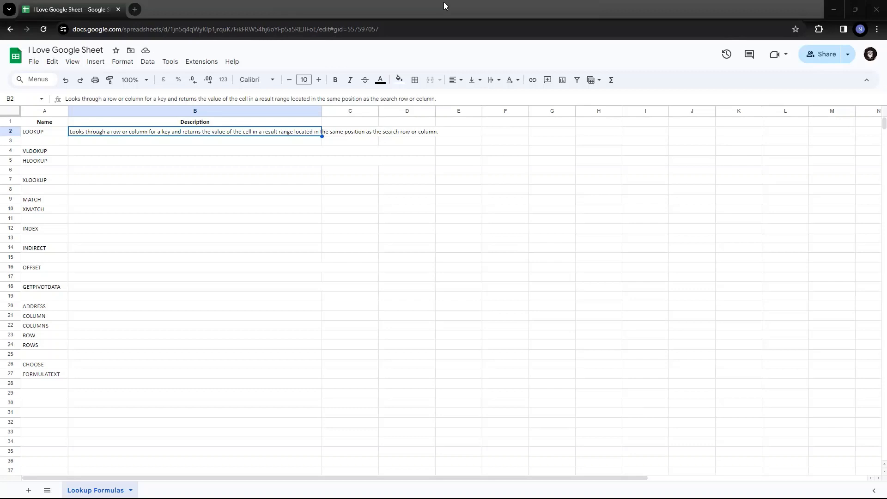
click(369, 135)
click(369, 134)
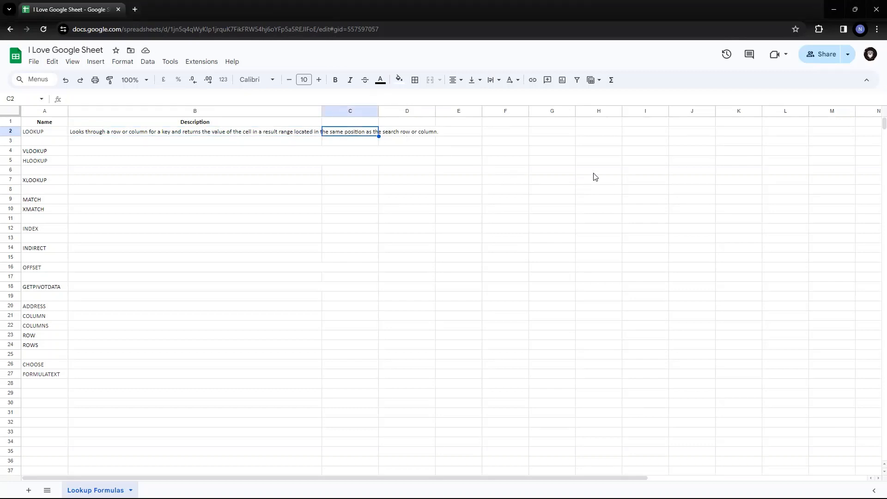
text(=)
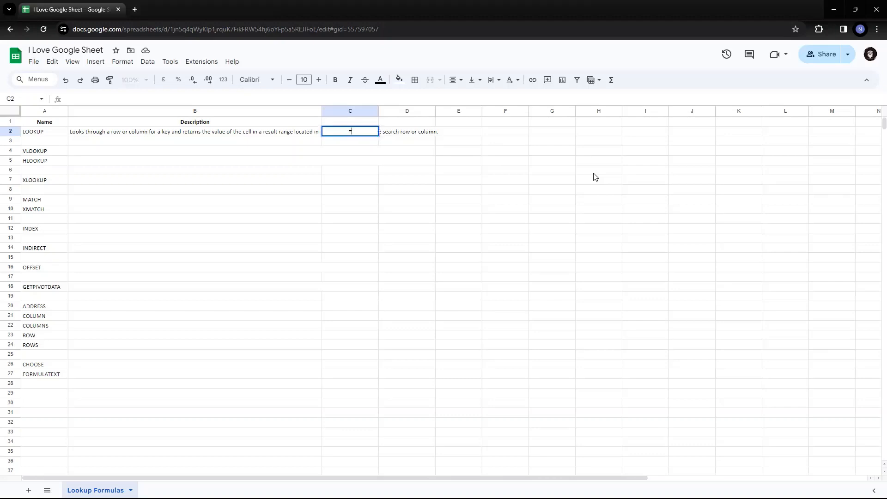
text(looku)
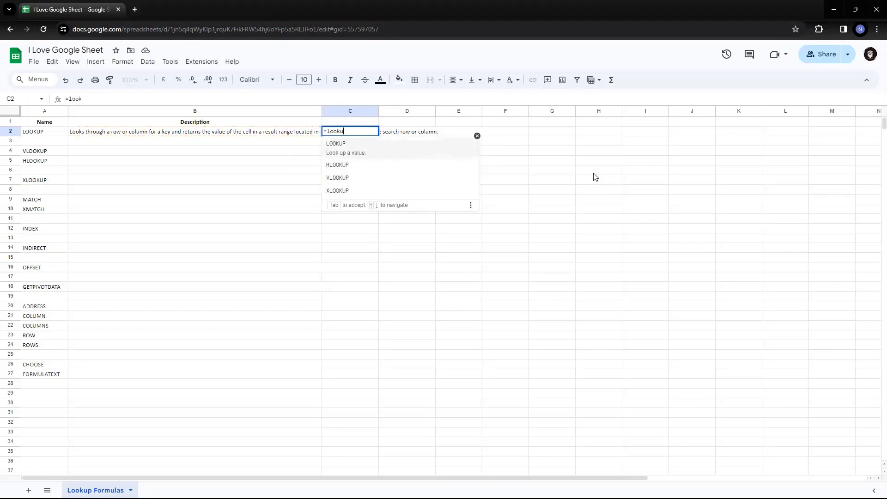
text(p()
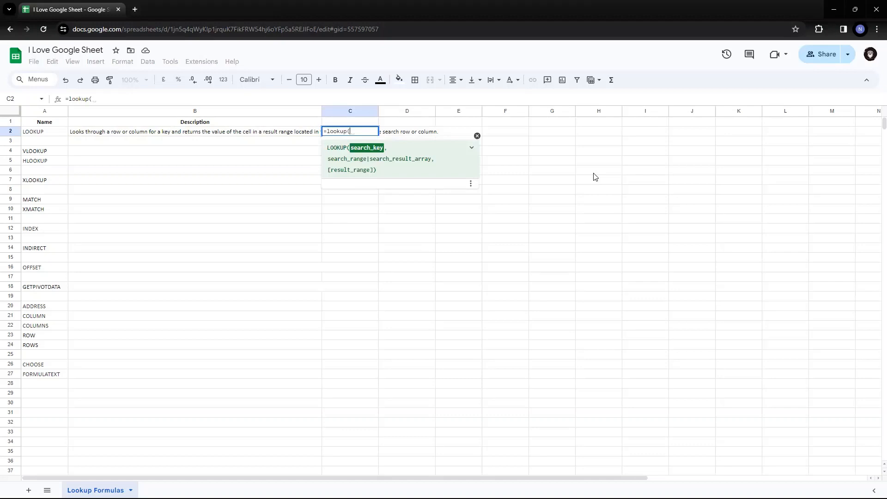
key(Escape)
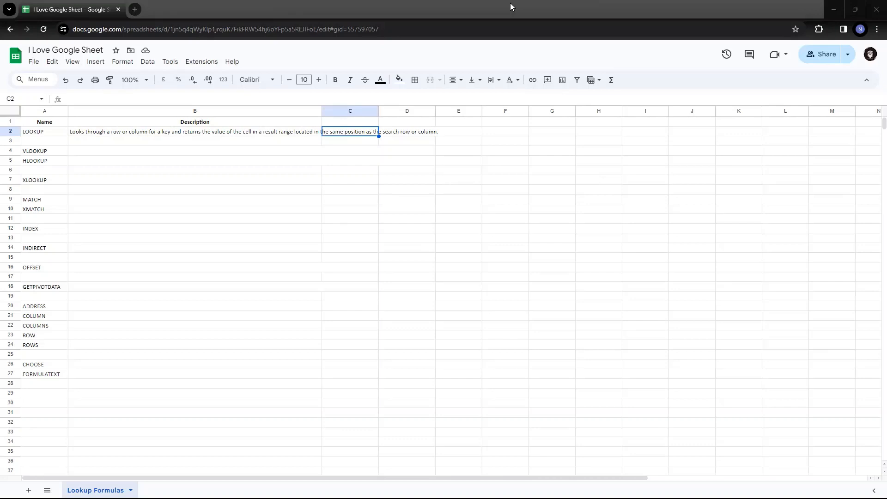
Enter the table headers Part No in cell G2 and Price in cell H2.
click(533, 137)
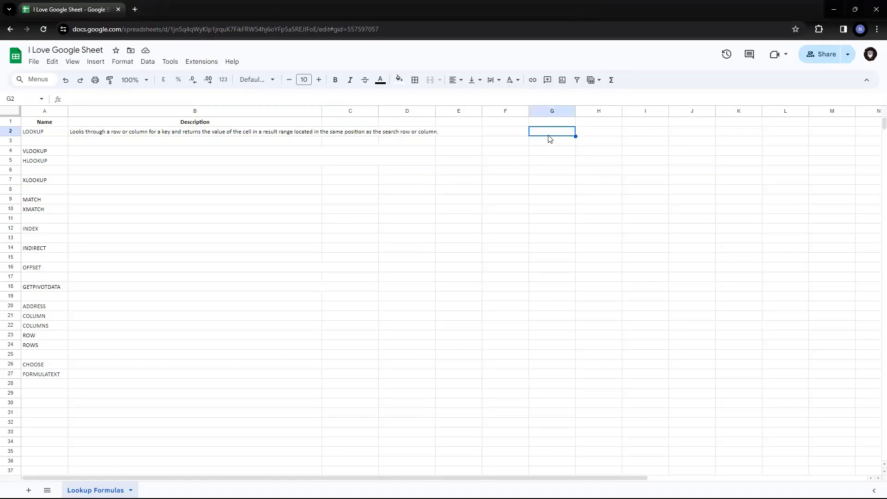
text(Part No)
key(Tab)
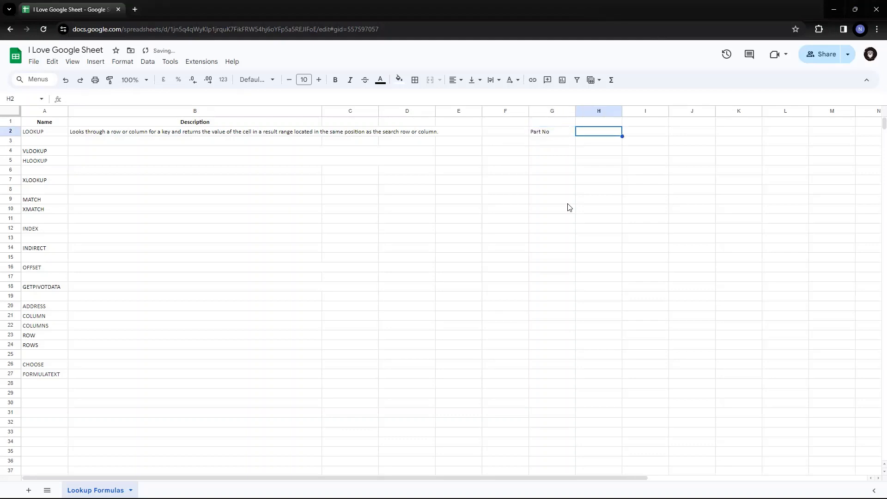
text(Price)
key(Return)
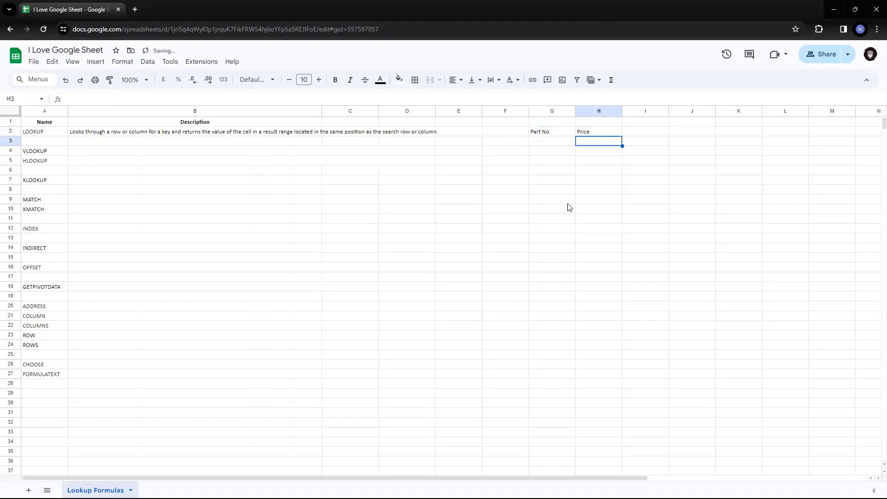
key(Up)
key(Left)
key(Right)
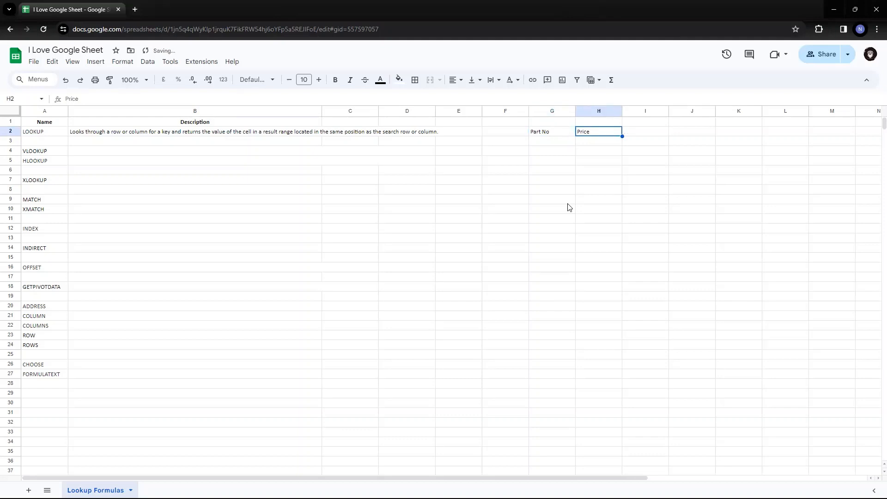
Fill the Part No column from G3 to G7 with 105, 126, 133, 171 and 188.
key(Left)
key(Down)
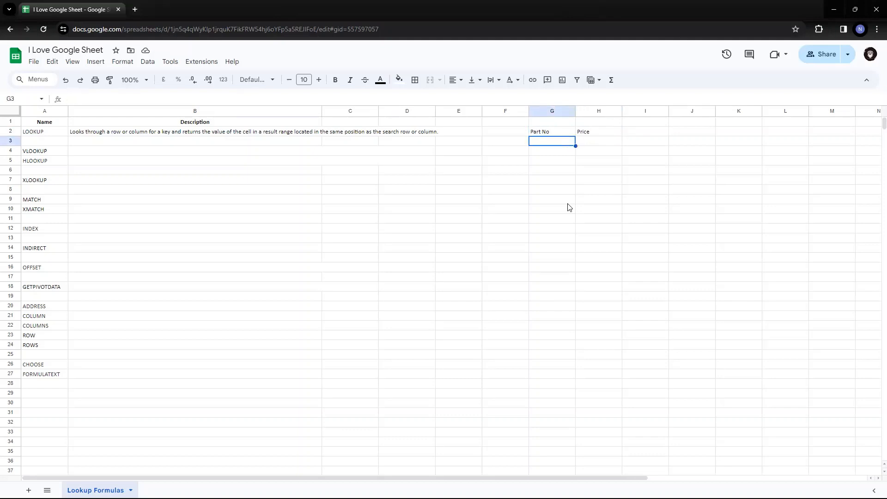
text(105)
key(Return)
text(12)
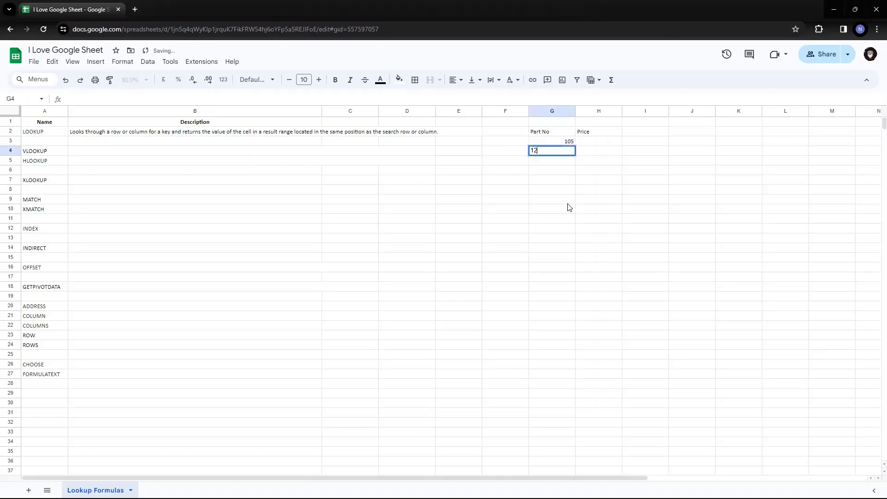
text(6)
key(Return)
text(133)
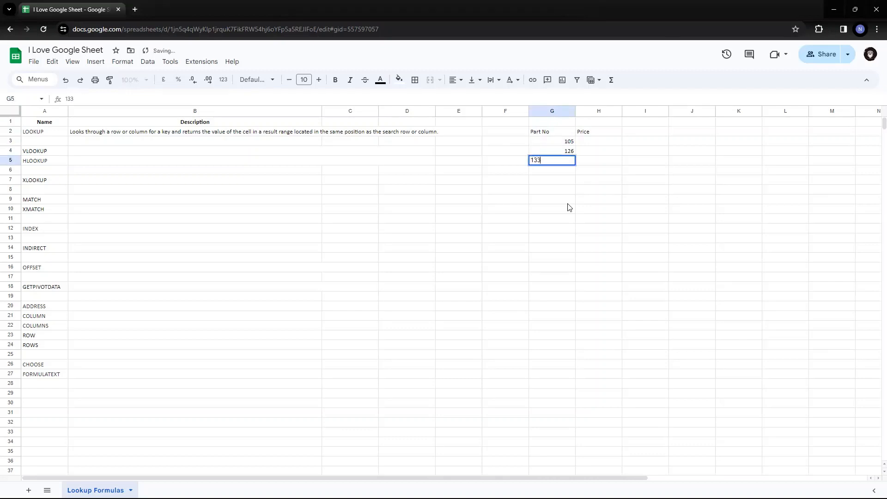
key(Return)
text(171)
key(Return)
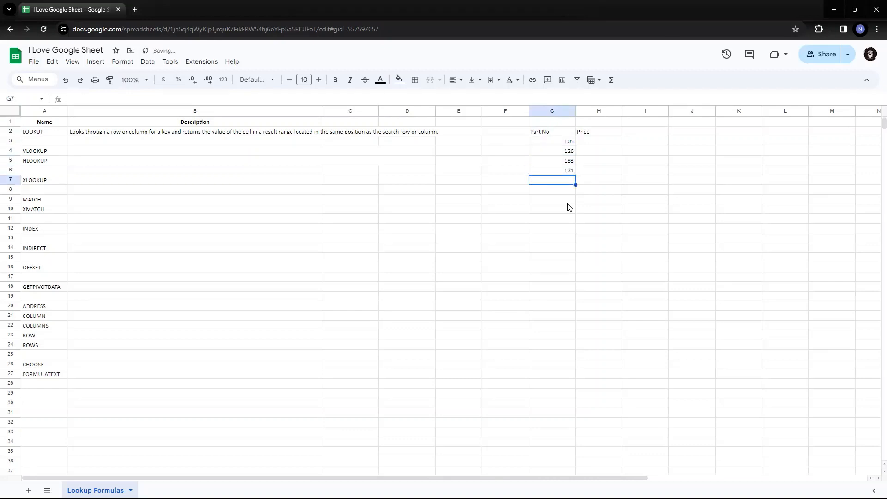
text(188)
key(Return)
Fill the Price column from H3 to H7 with 27.5, 33, 41.75, 26.75 and 32.99.
key(Up)
key(Up)
key(Up)
key(Up)
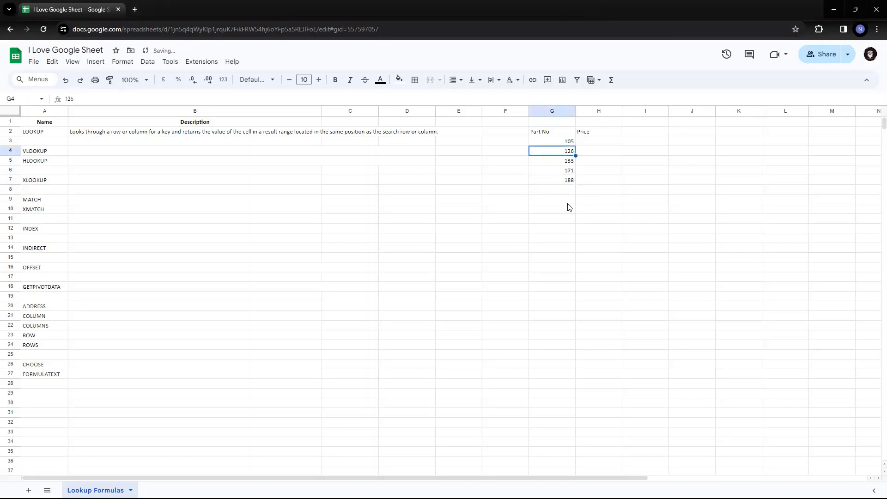
key(Up)
key(Right)
text(27.5)
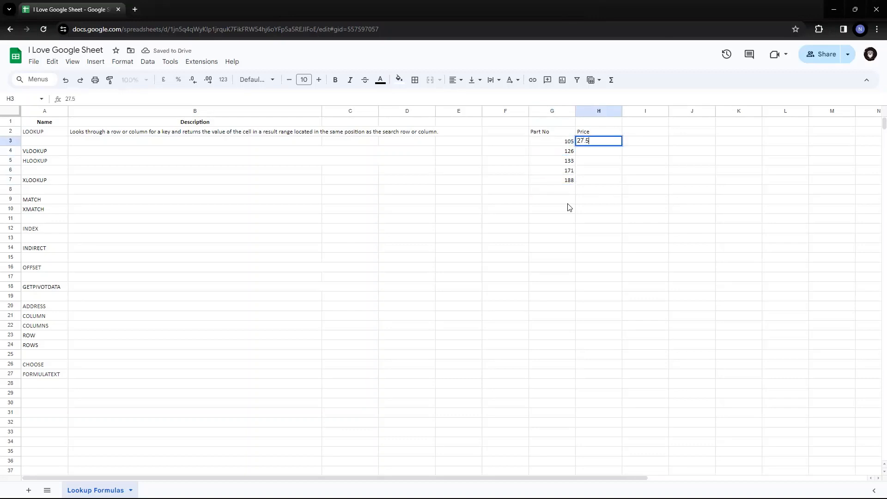
key(Return)
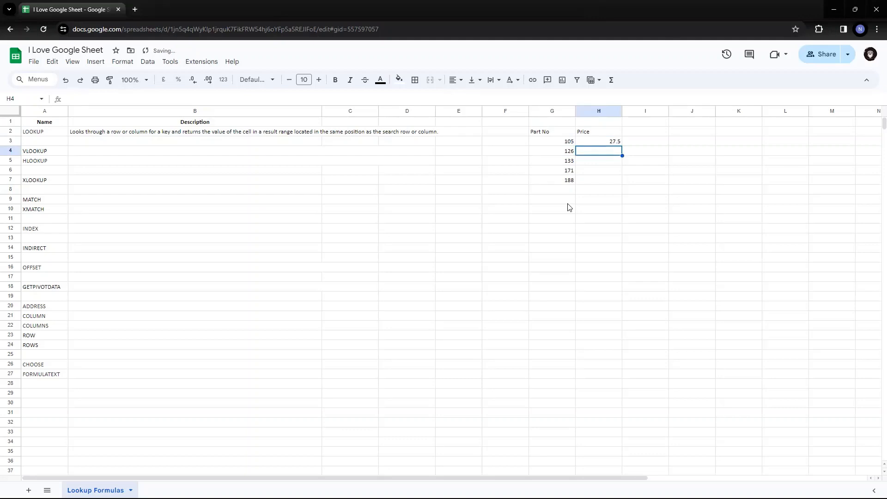
text(33)
key(Return)
text(41)
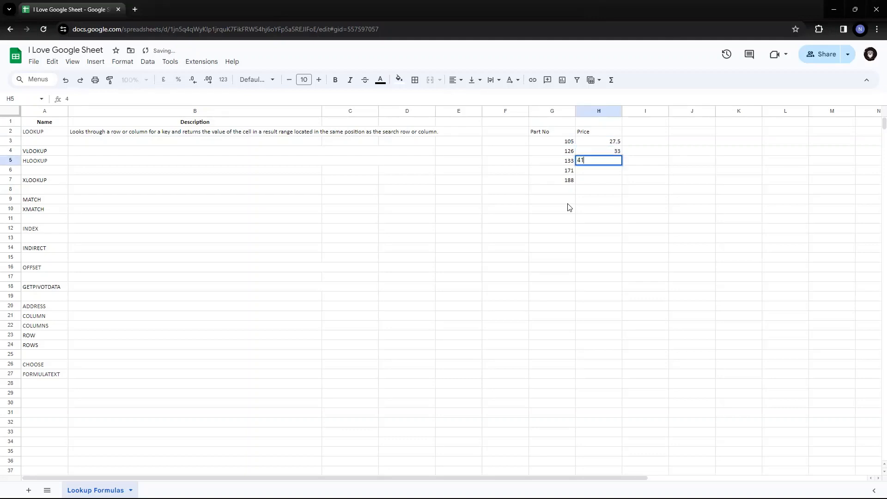
text(.75)
key(Return)
text(2)
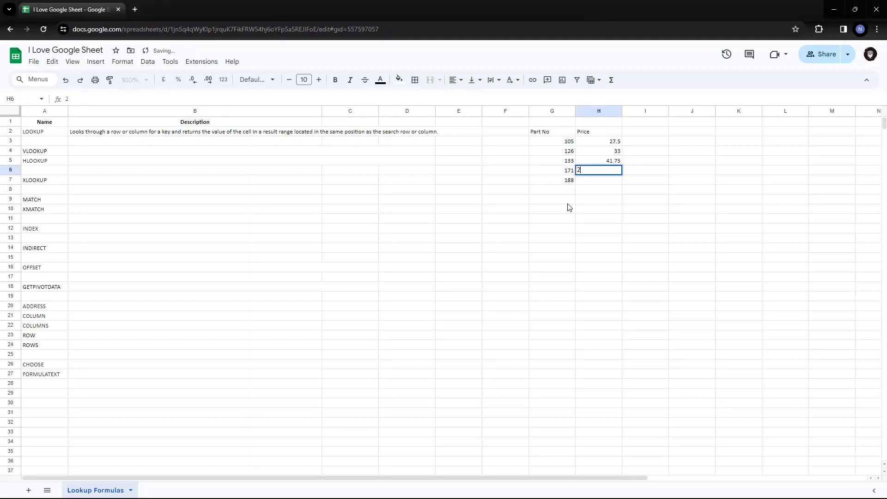
text(6.75)
key(Return)
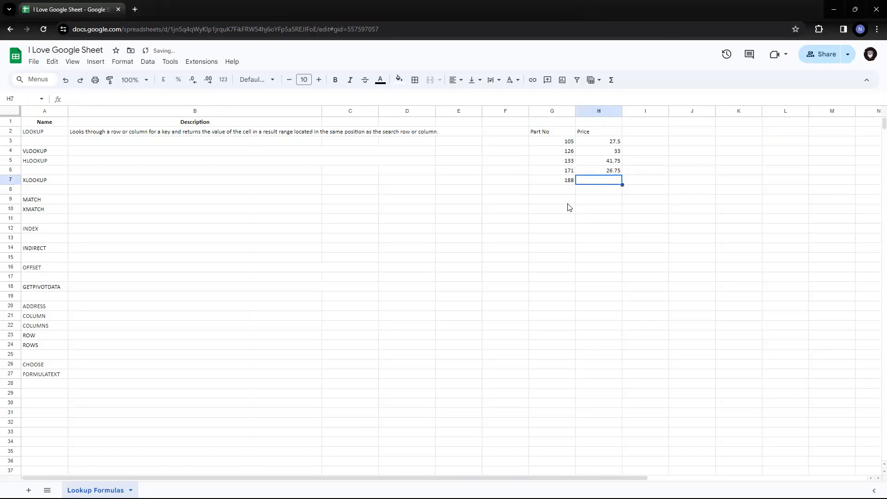
text(32.9)
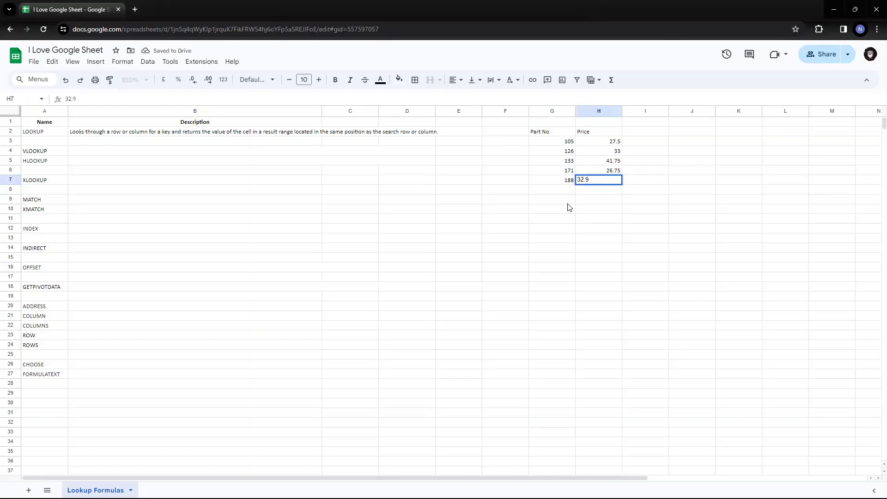
text(9)
key(Return)
Review the part number and price data in G3:H7, highlighting the whole range and going over individual part numbers.
key(Up)
key(Up)
key(Up)
key(Up)
key(Up)
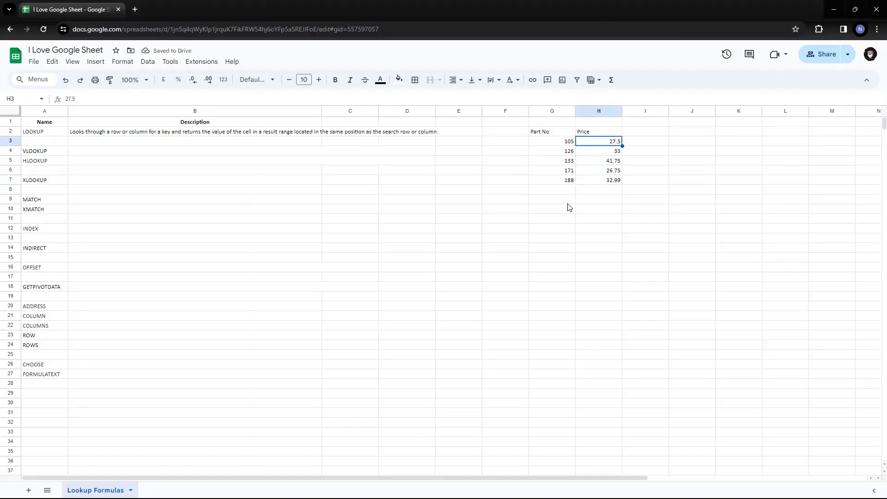
key(Left)
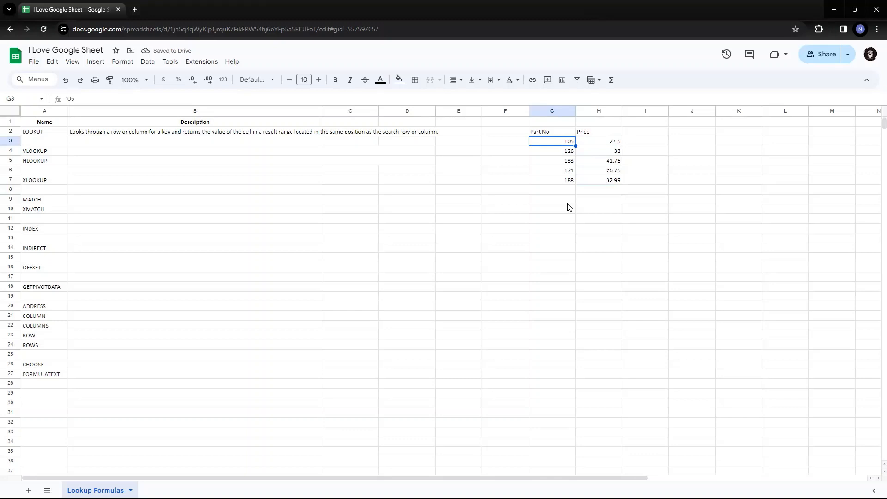
key(shift+Right)
key(ctrl+shift+Down)
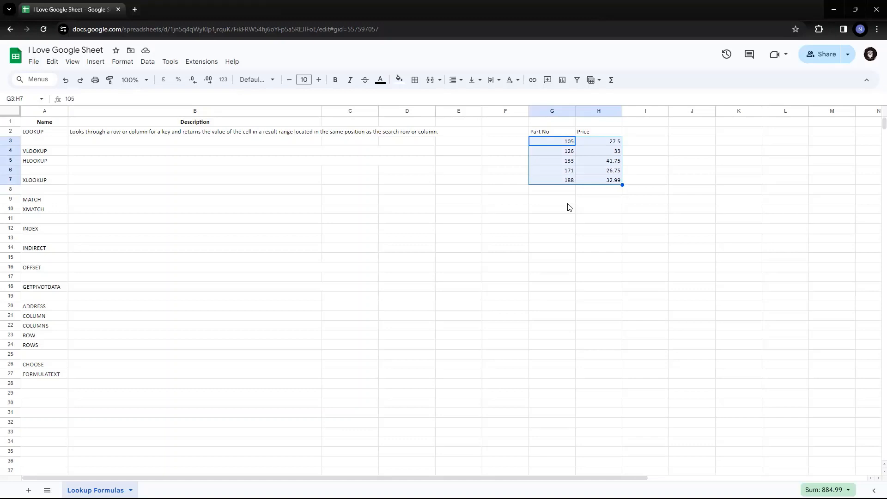
key(Right)
key(Left)
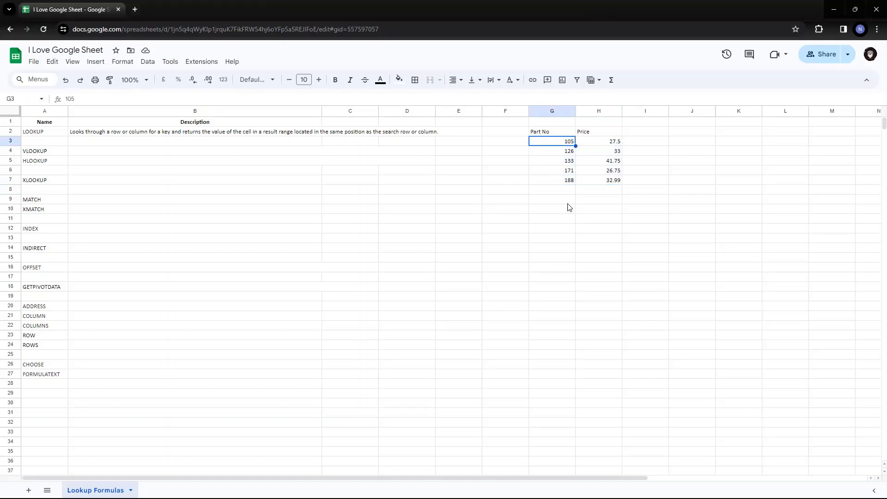
key(Down)
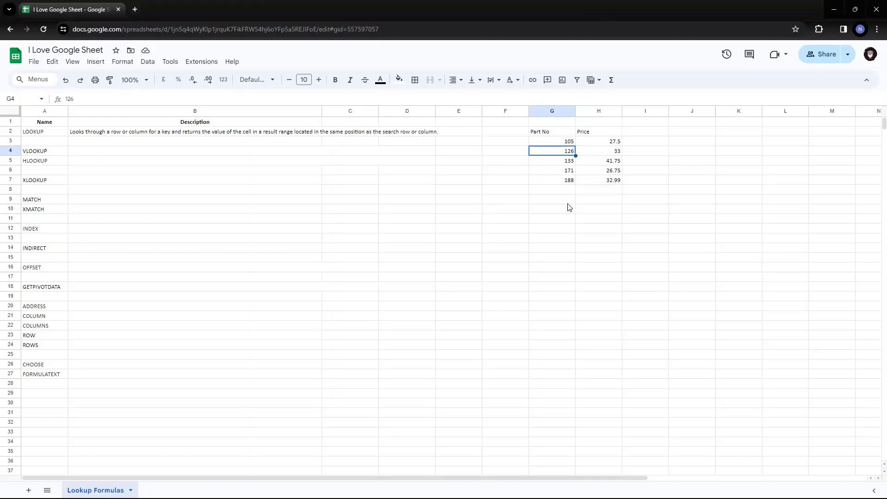
key(Down)
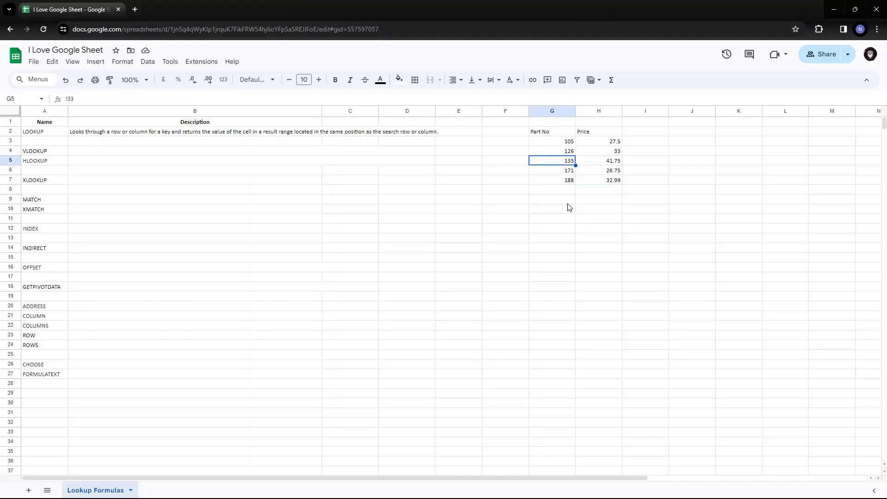
Begin a LOOKUP formula in cell E2 with G1 as the search key.
key(Up)
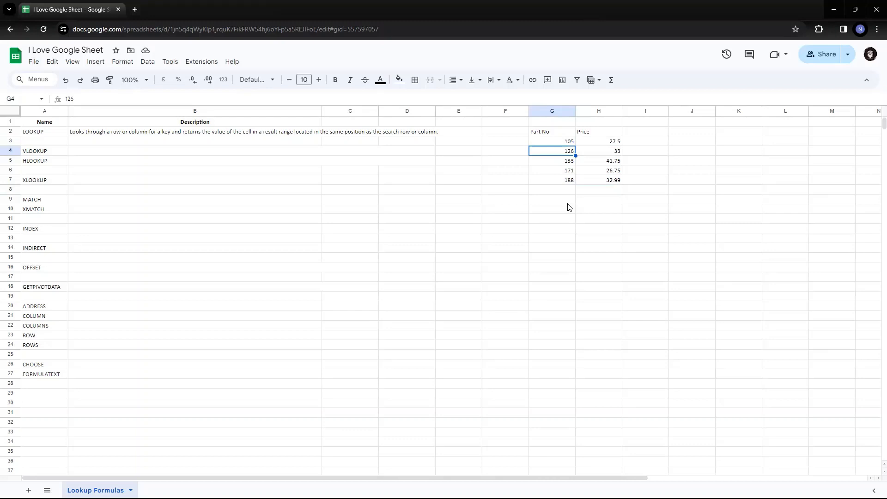
key(Right)
key(Right)
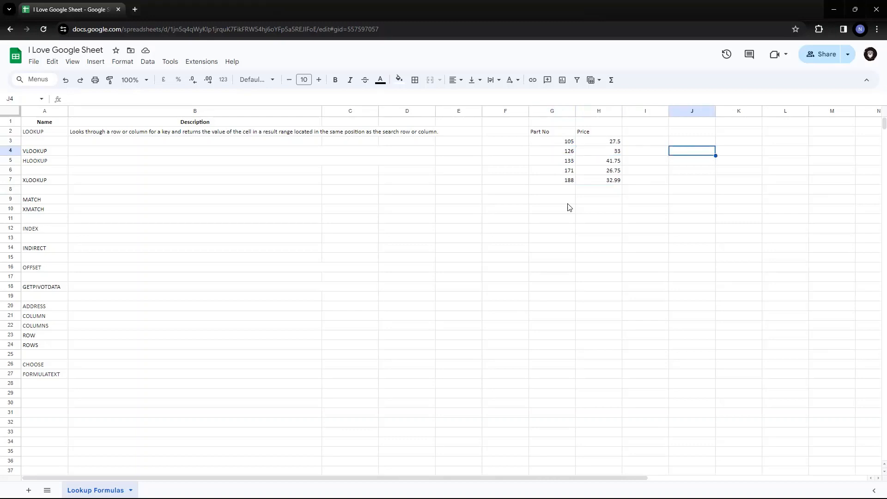
key(Up)
key(Left)
key(Left)
key(Left)
key(Left)
key(Left)
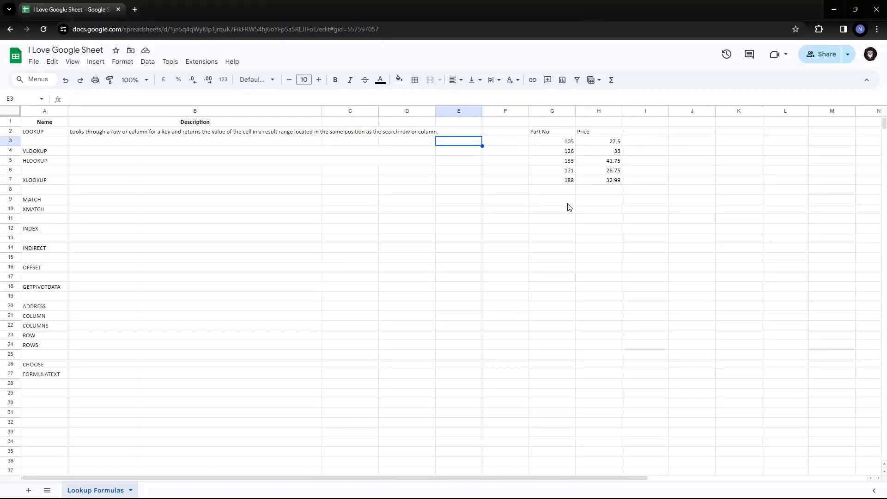
key(Up)
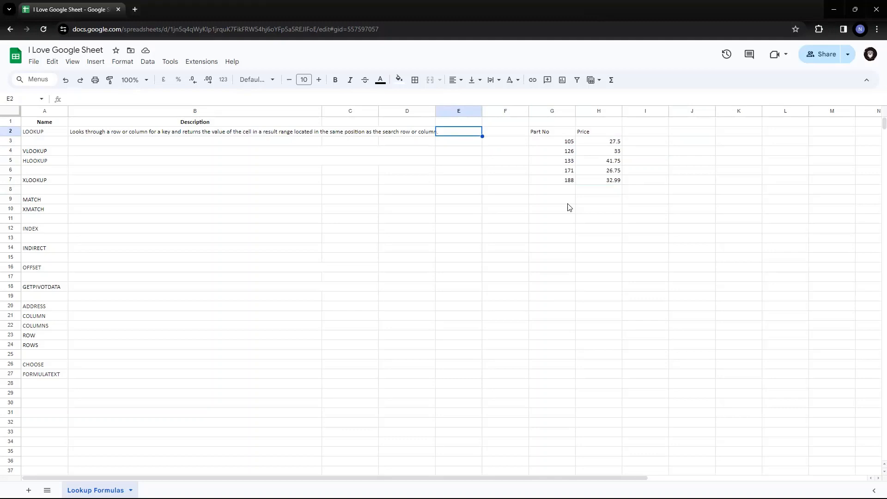
text(=look)
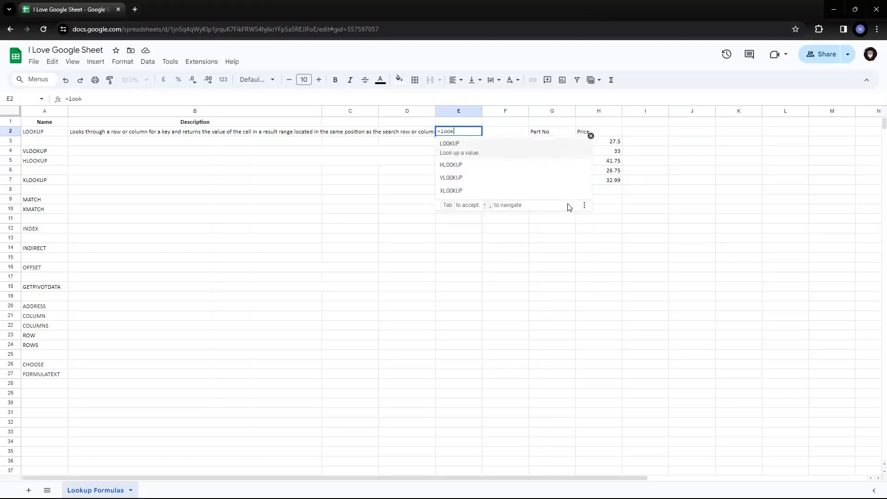
text(up()
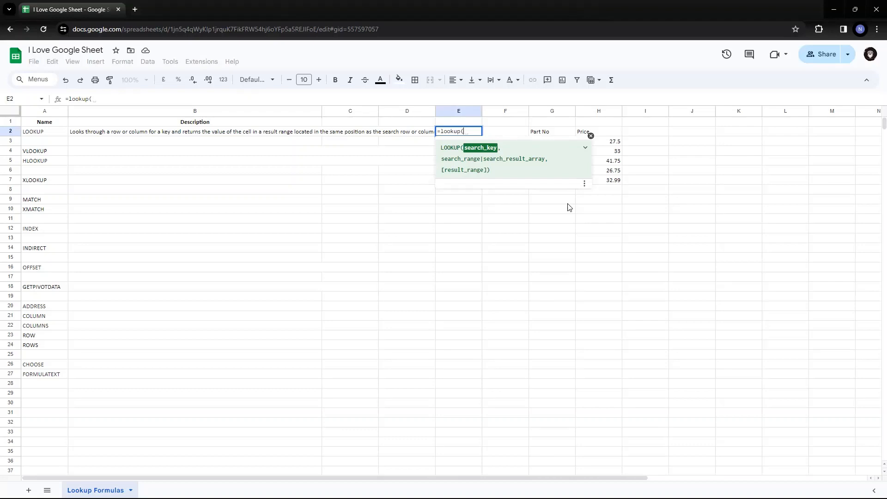
key(Up)
key(Right)
key(Right)
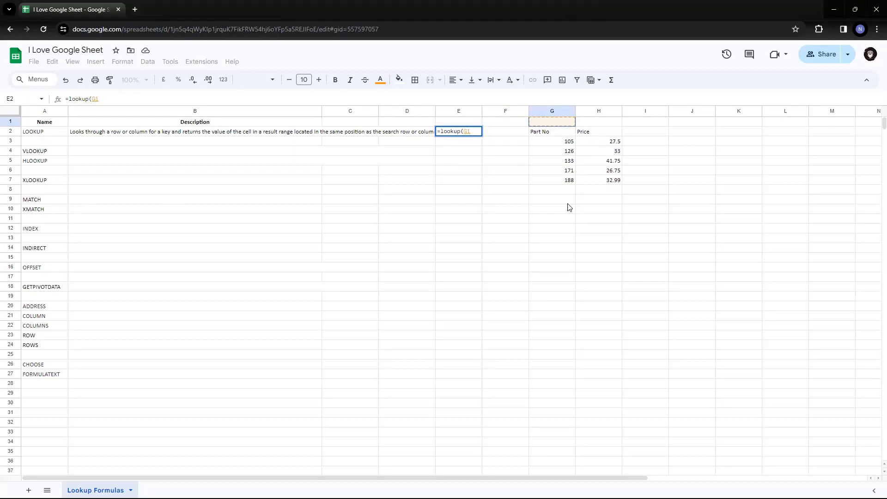
text(,)
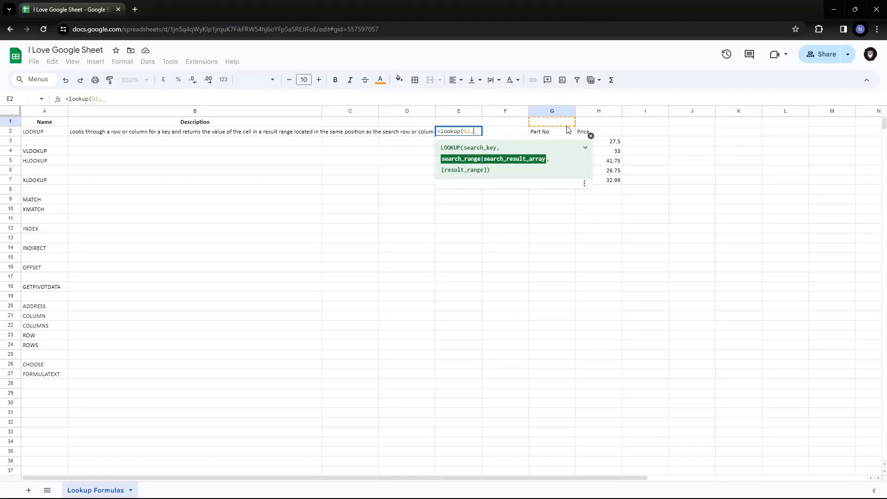
Complete the LOOKUP formula with search range G2:G7 and result range H2:H7.
drag(550, 133, 550, 181)
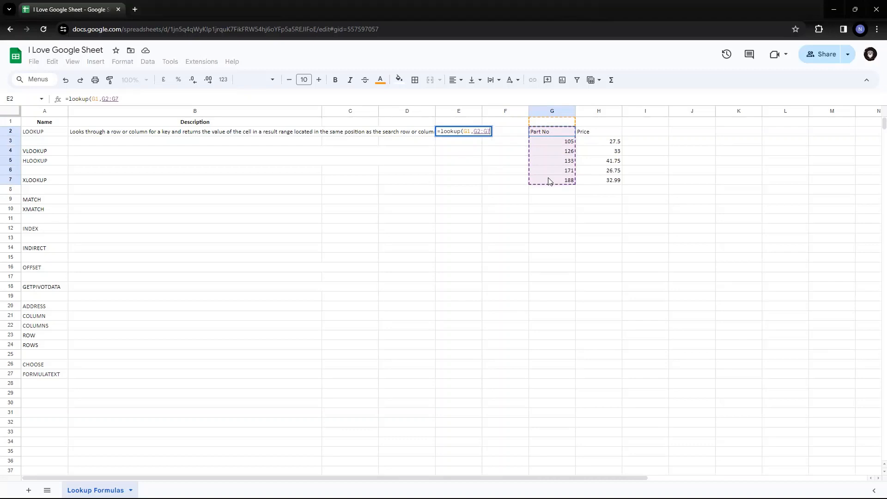
text(,)
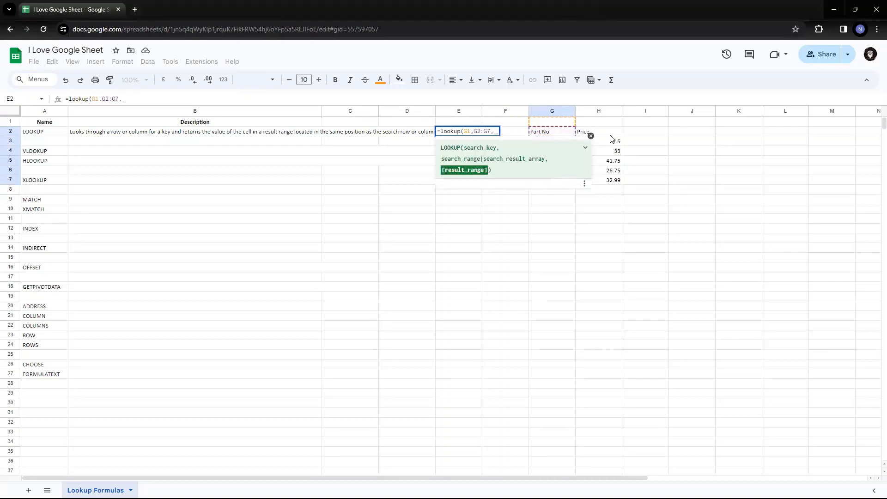
drag(611, 133, 620, 189)
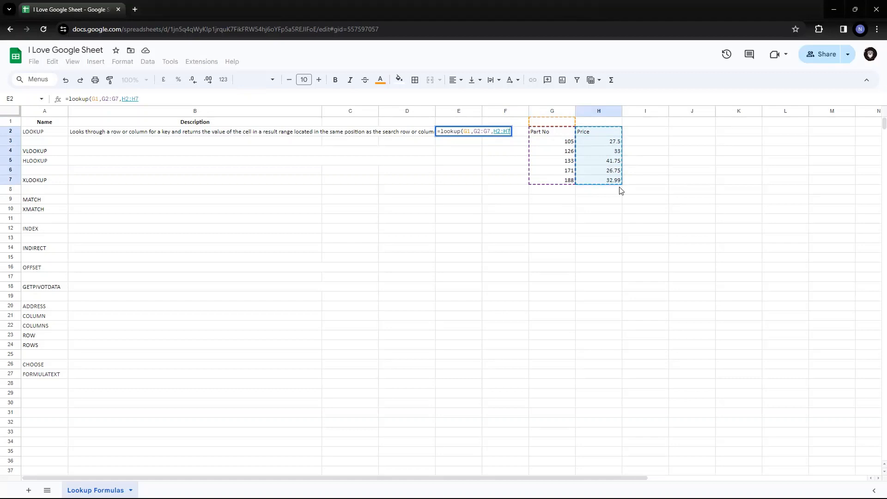
text())
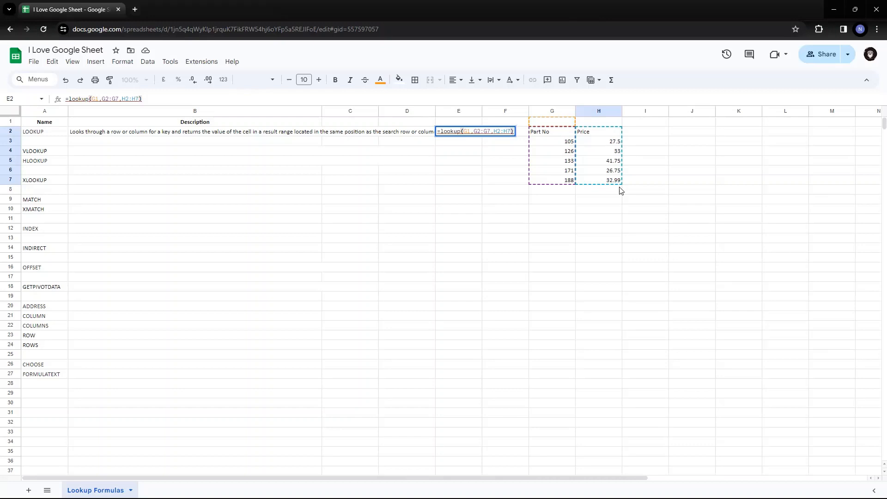
Go over the formula's search key, search range and result range one by one, and commit the formula in E2.
double_click(465, 132)
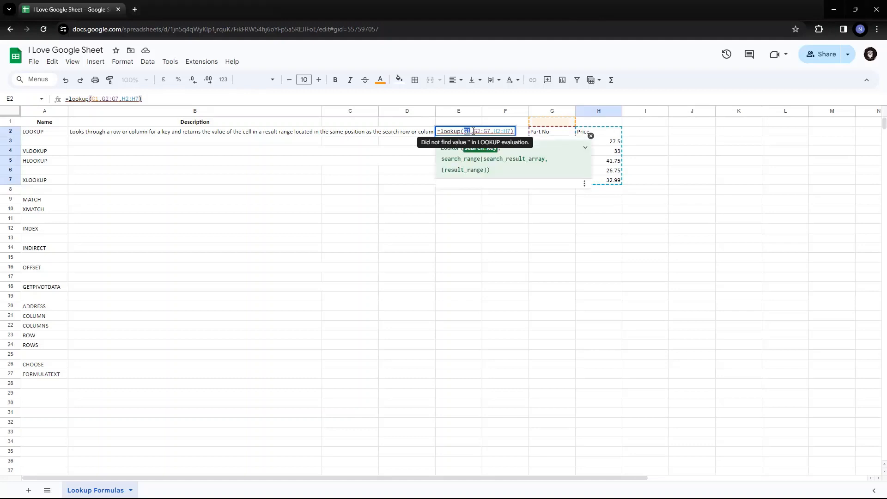
drag(473, 132, 510, 131)
click(493, 131)
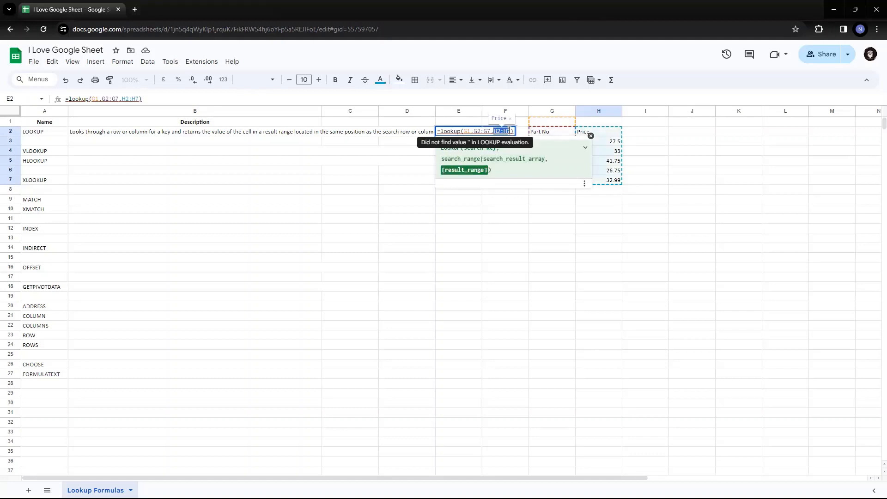
double_click(466, 131)
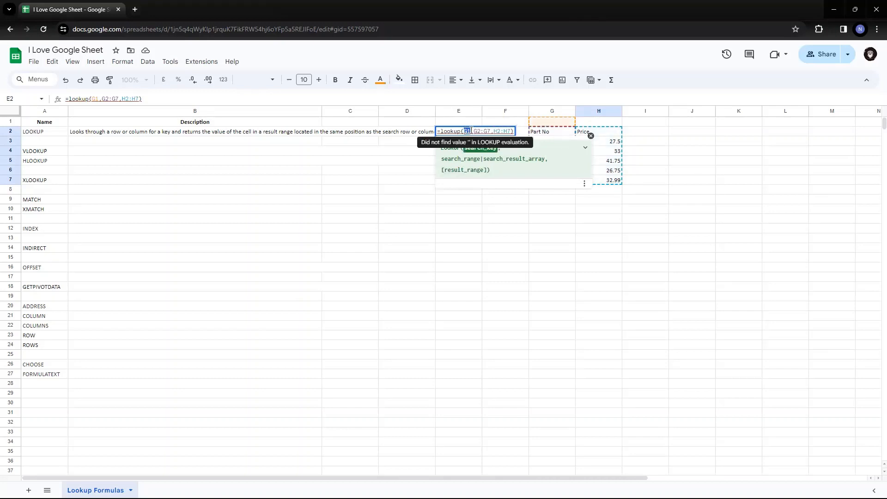
drag(474, 131, 490, 131)
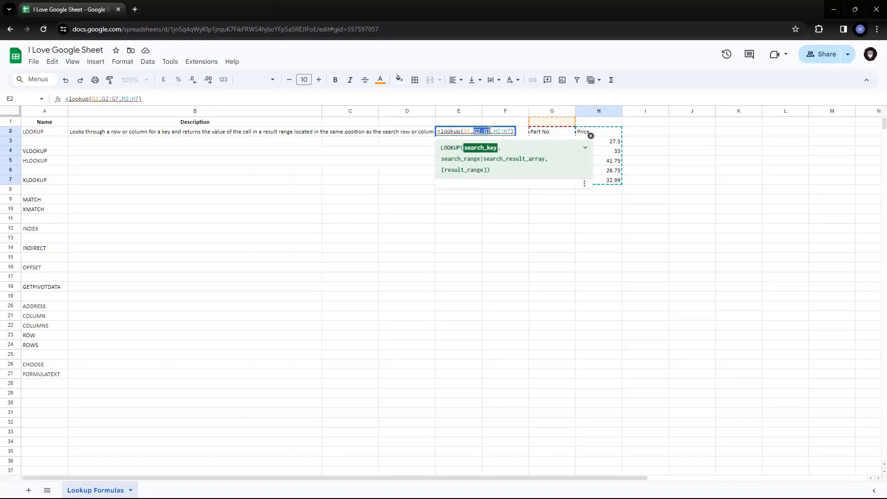
drag(493, 131, 511, 131)
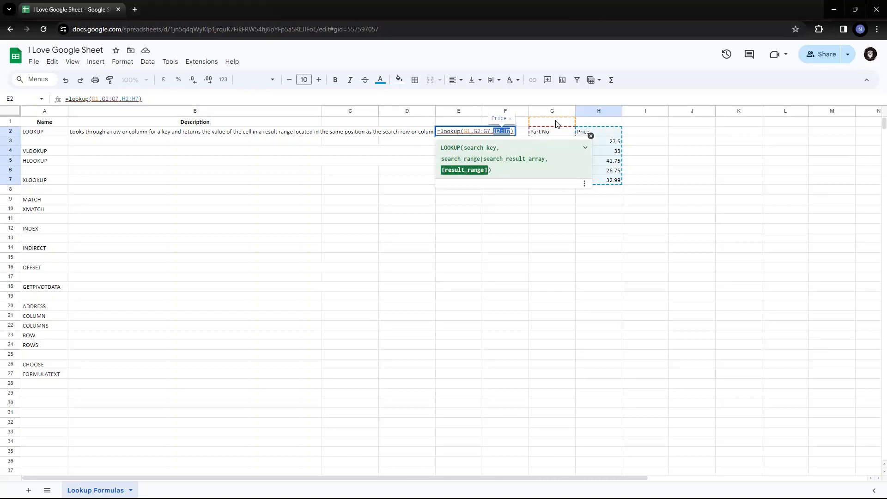
key(Return)
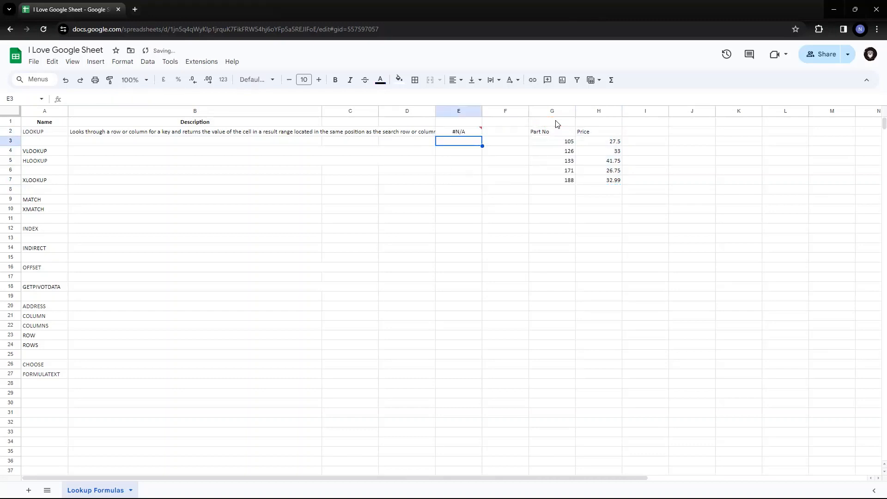
Check the lookup result in E2 and enter part number 133 as the search key in G1.
click(467, 134)
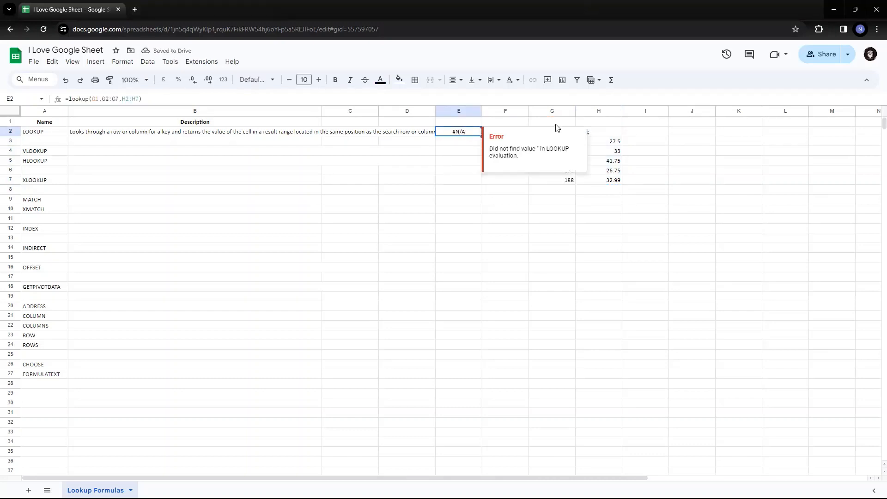
click(557, 127)
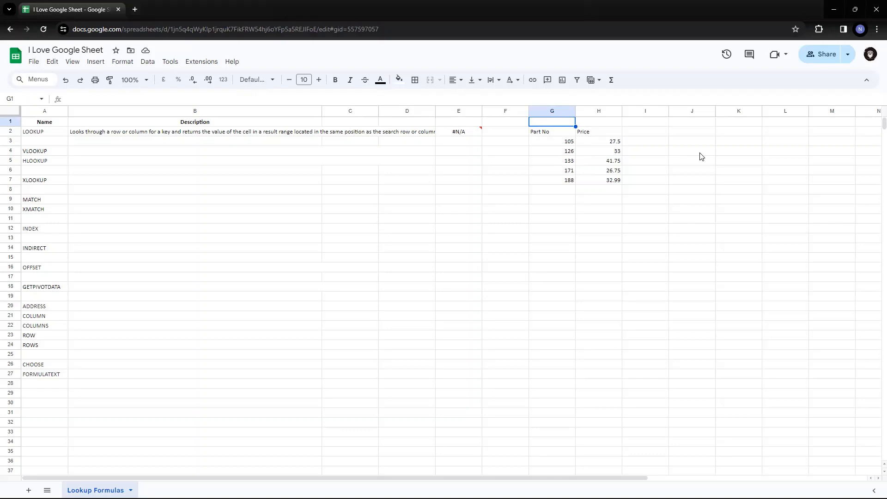
text(133)
mouse_move(466, 139)
key(Return)
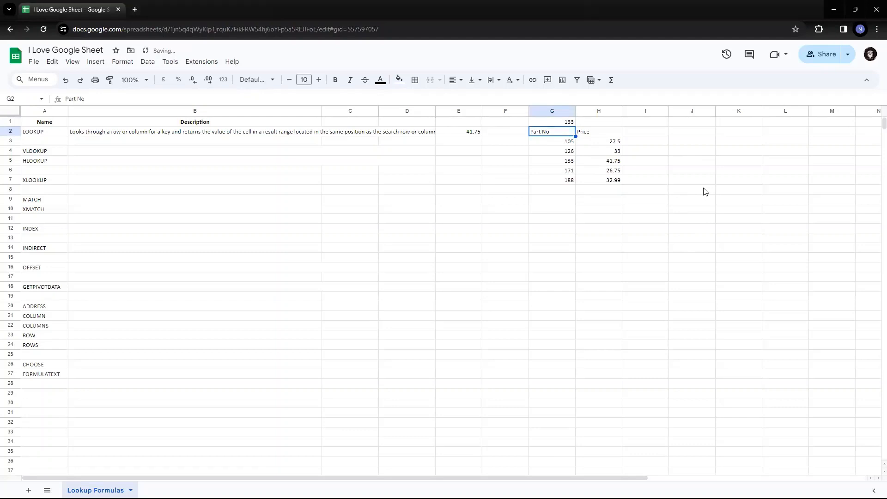
Highlight the row of part 133, G5:H5, to compare its price with the lookup result.
key(Down)
key(Down)
key(Down)
key(shift+Right)
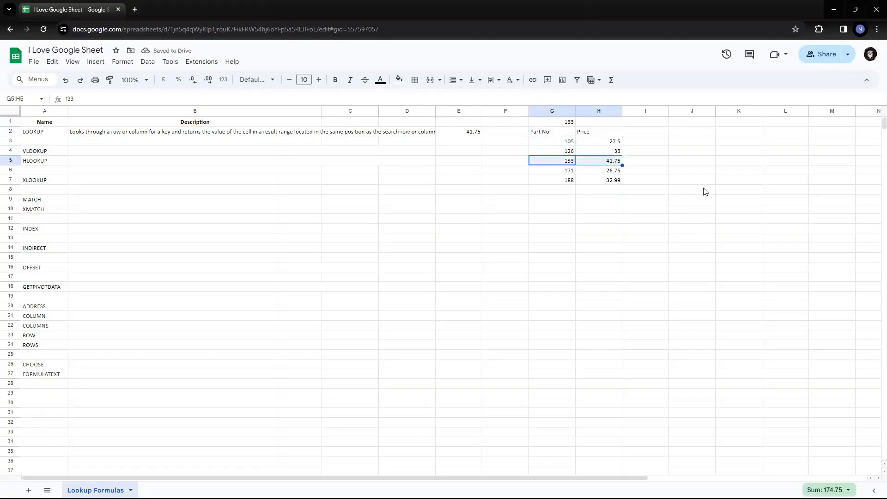
Change the search key in G1 to part number 126.
key(Up)
key(Up)
key(Up)
key(Up)
text(126)
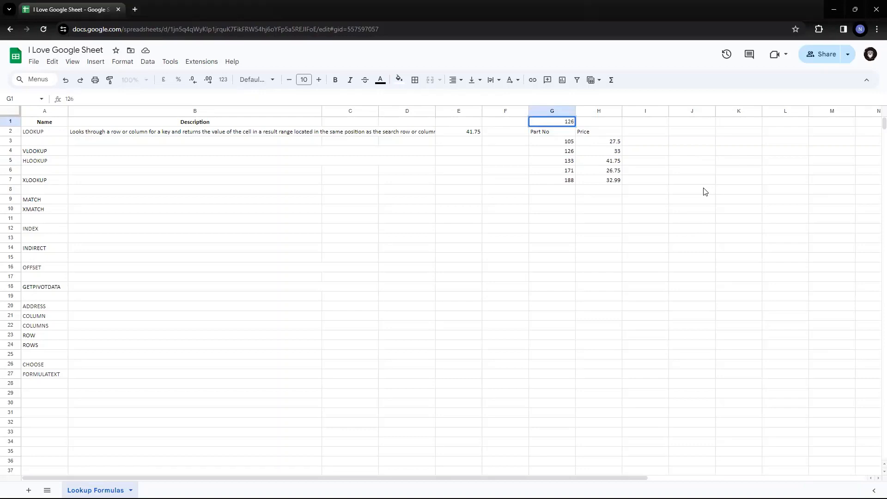
key(Return)
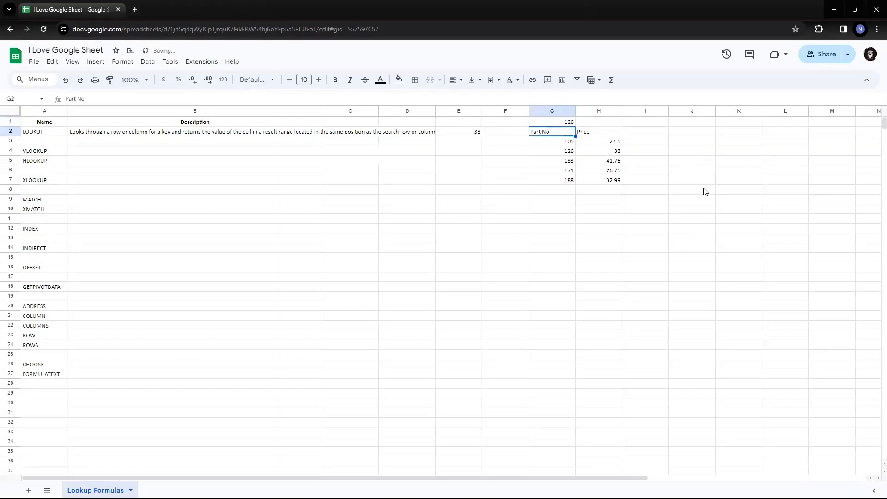
Highlight the row of part 126, G4:H4, and compare its price with the LOOKUP result in E2.
key(Down)
key(Down)
key(shift+Right)
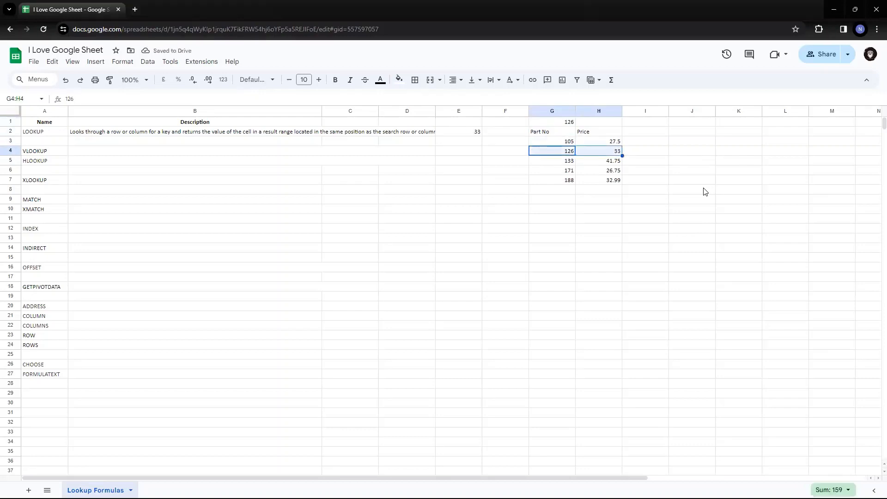
key(Left)
key(Left)
key(Up)
key(Up)
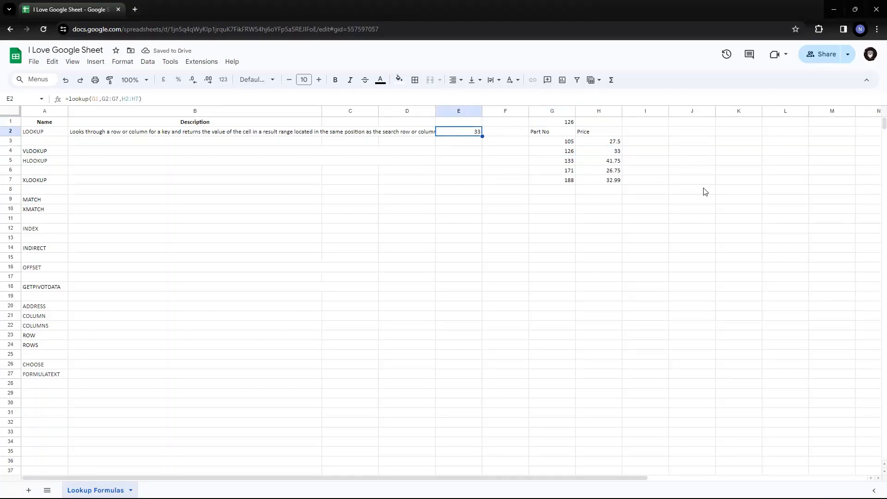
Move the part number and price table from G2:H7 to a new sheet, starting at cell A1.
click(444, 3)
drag(554, 122, 583, 175)
click(583, 175)
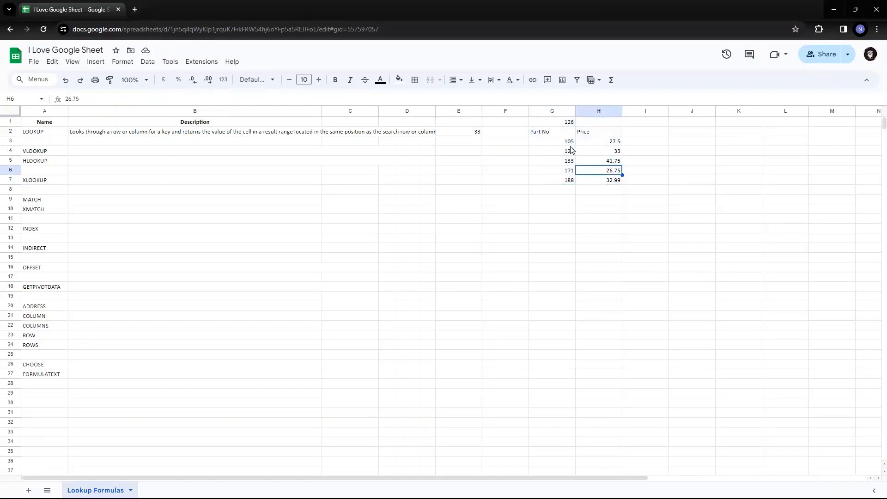
drag(555, 133, 612, 183)
key(ctrl+c)
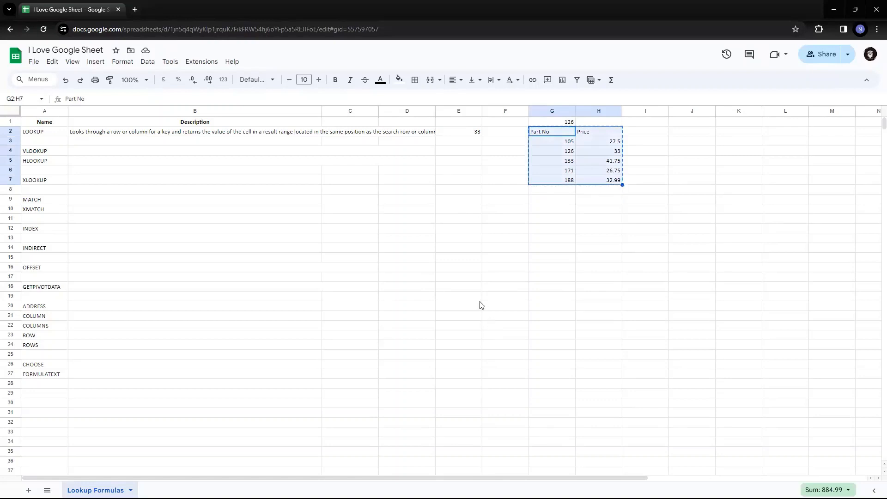
click(28, 491)
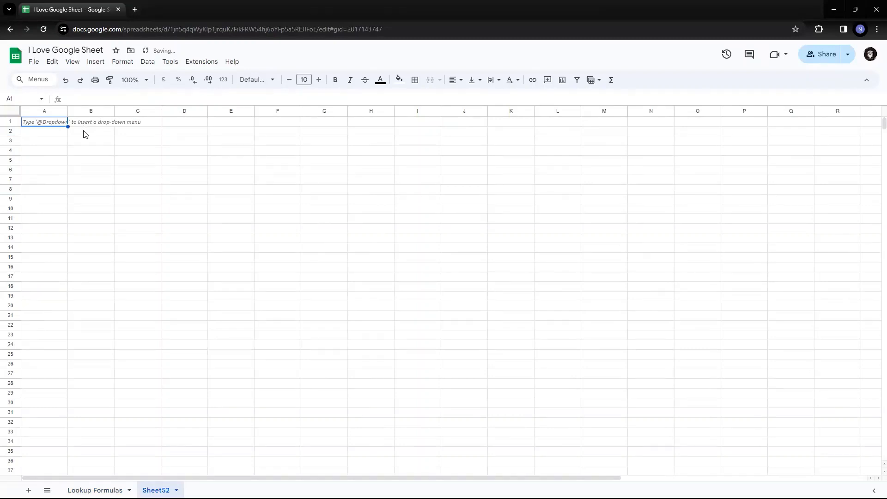
key(ctrl+v)
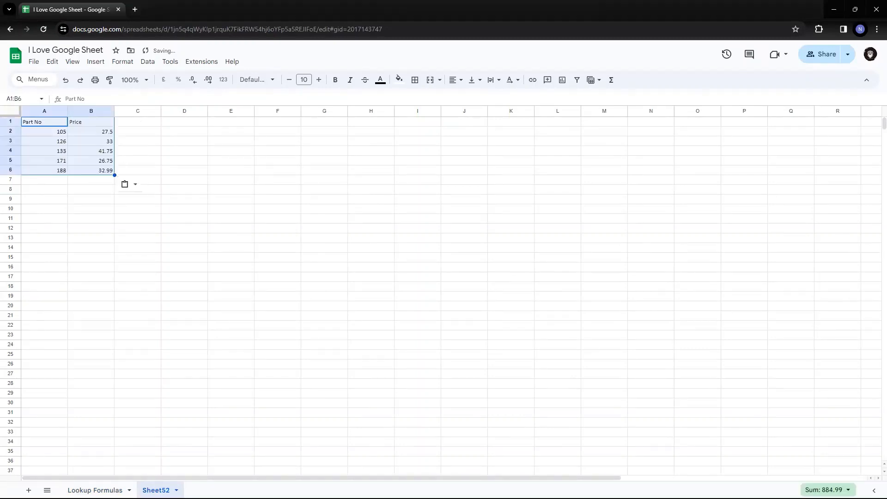
Move the search key from G1 to F2 on the Lookup Formulas sheet and check the formula in E2.
click(95, 490)
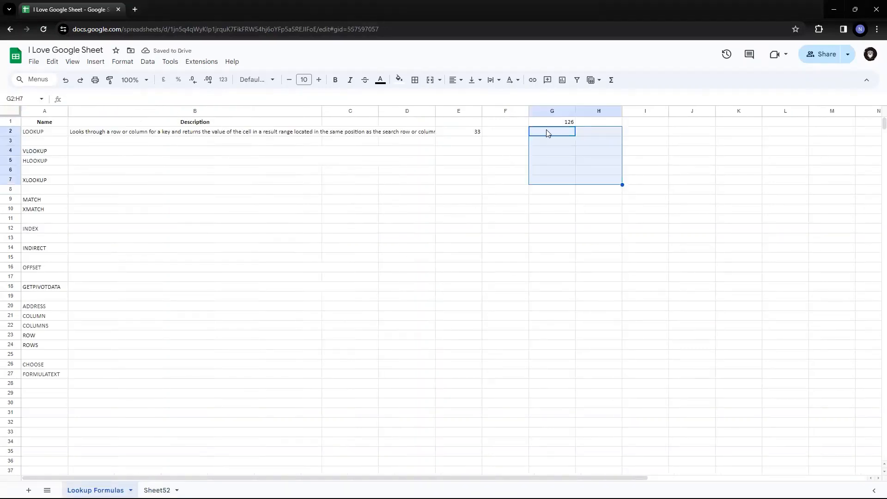
click(569, 123)
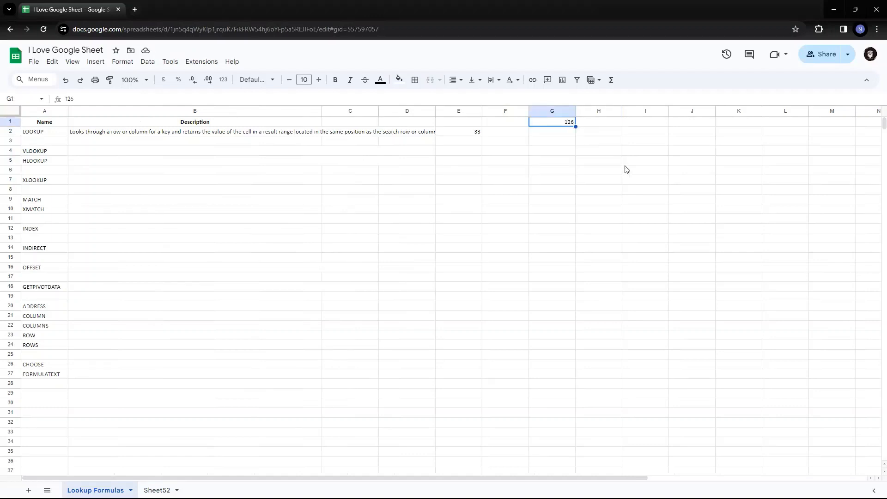
key(Left)
key(Down)
key(ctrl+v)
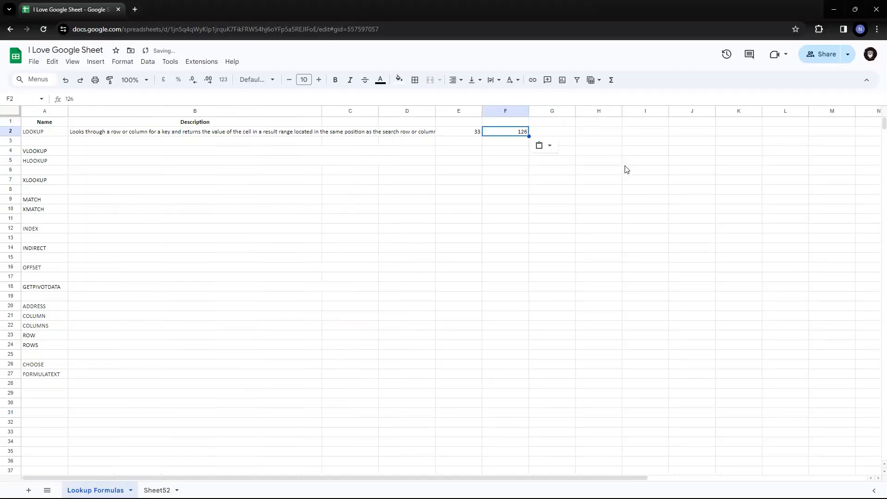
key(Left)
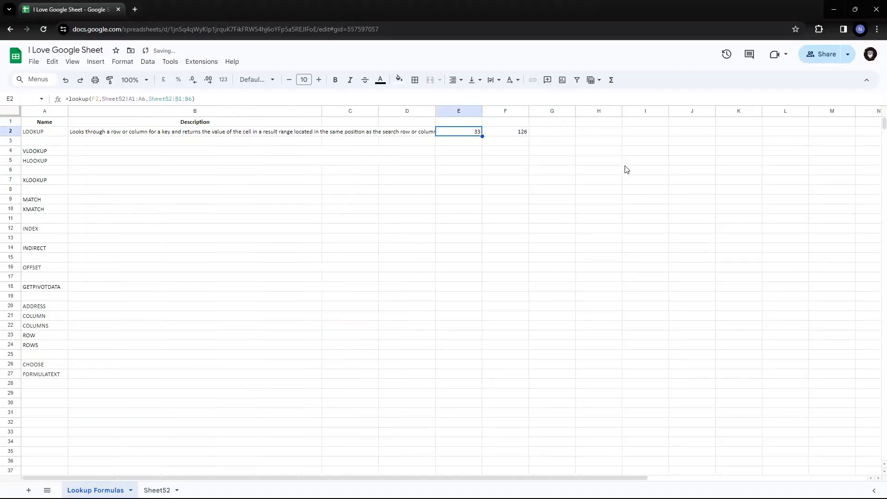
key(Right)
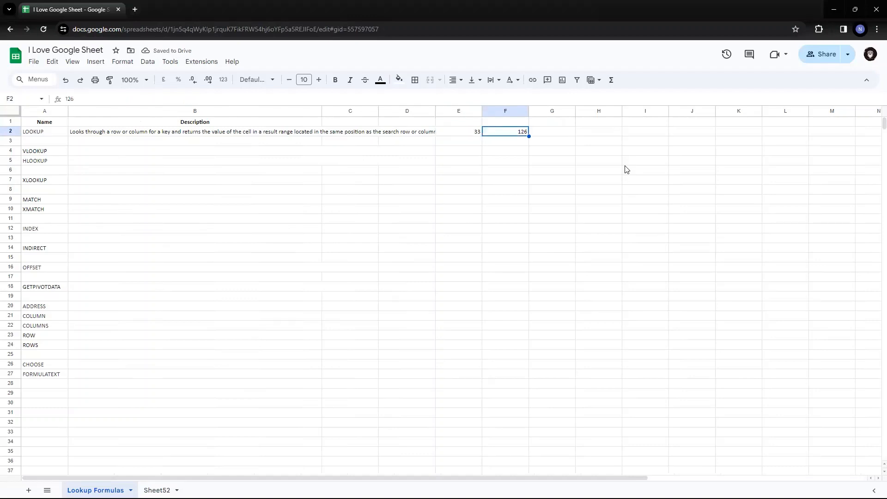
Change the search key in F2 on the Lookup Formulas sheet to part number 133.
key(Right)
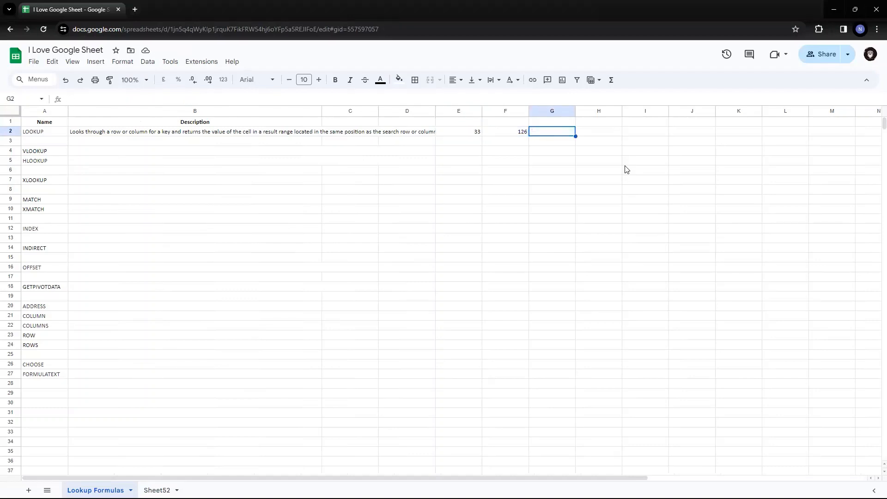
key(Left)
text(133)
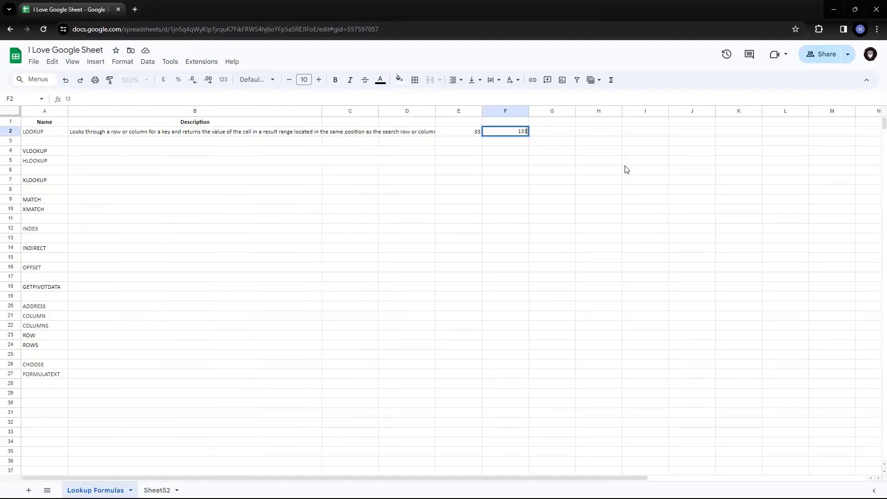
key(Return)
key(Up)
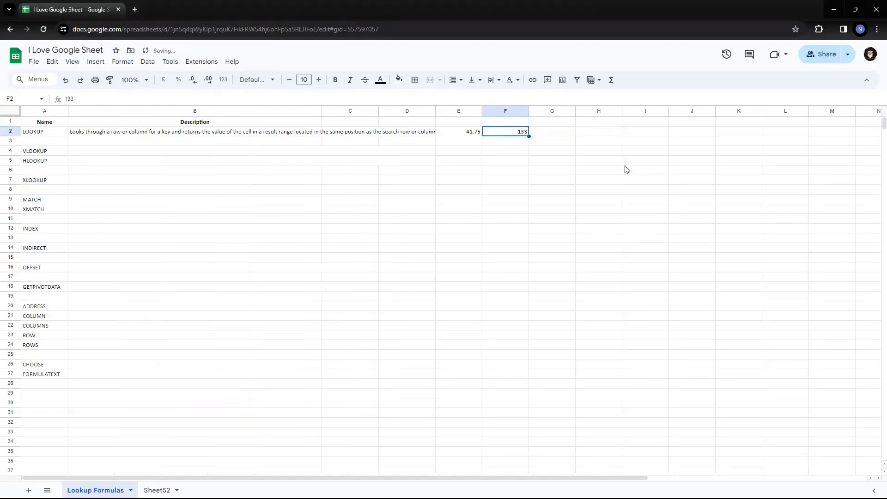
Check the LOOKUP result in E2 for the key in F2 against the part number and price table on Sheet52.
key(Left)
key(Right)
key(Left)
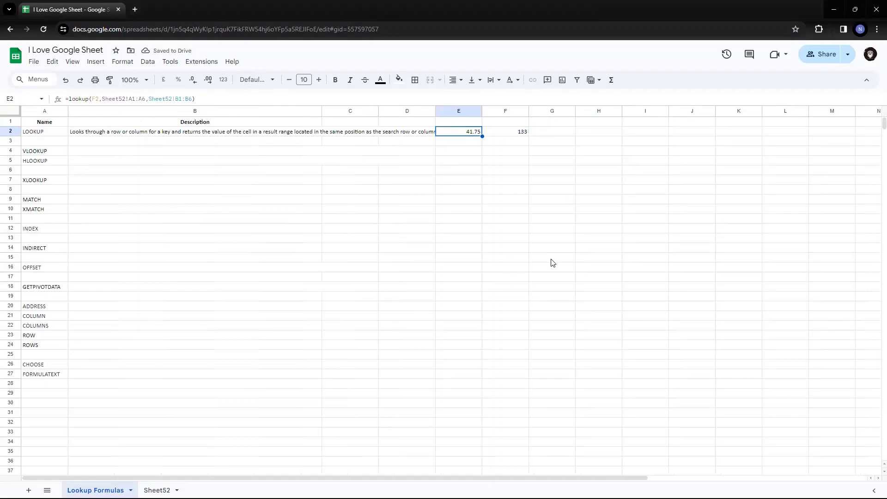
click(157, 491)
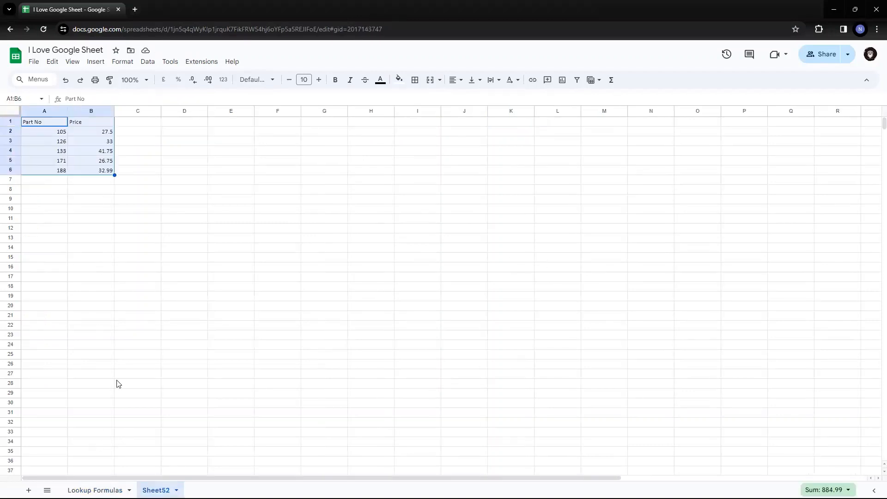
click(96, 490)
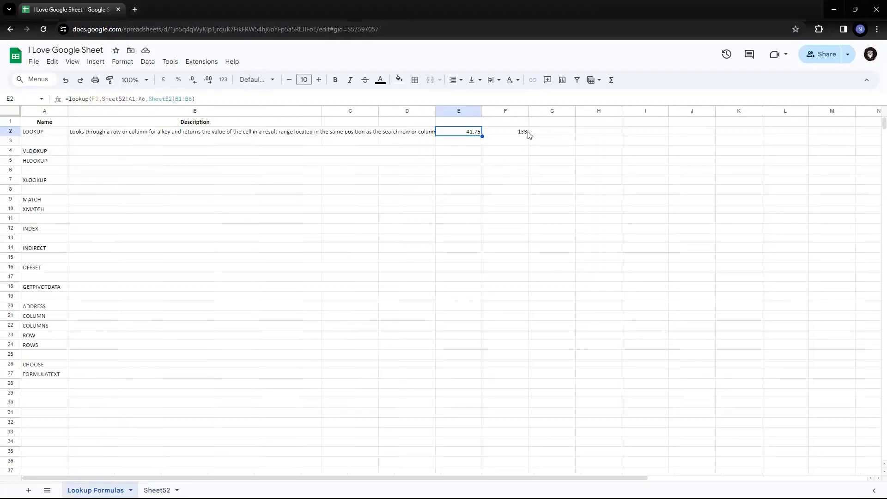
click(522, 132)
drag(472, 134, 504, 135)
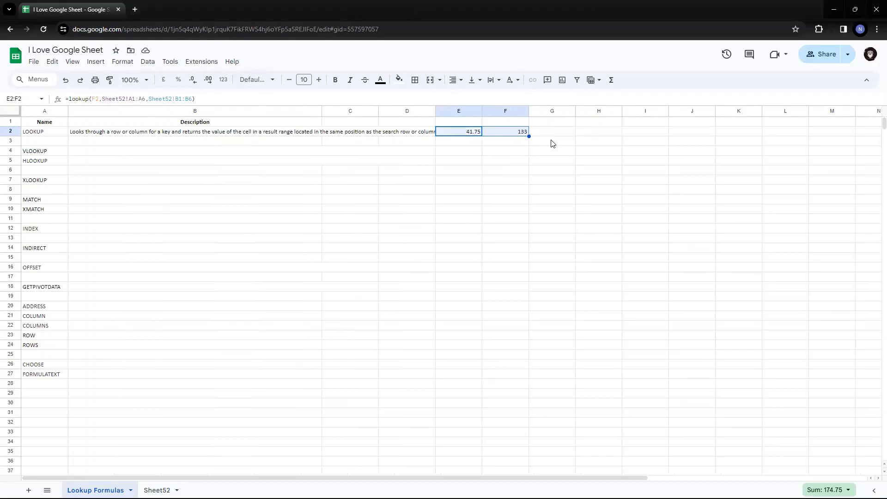
click(489, 135)
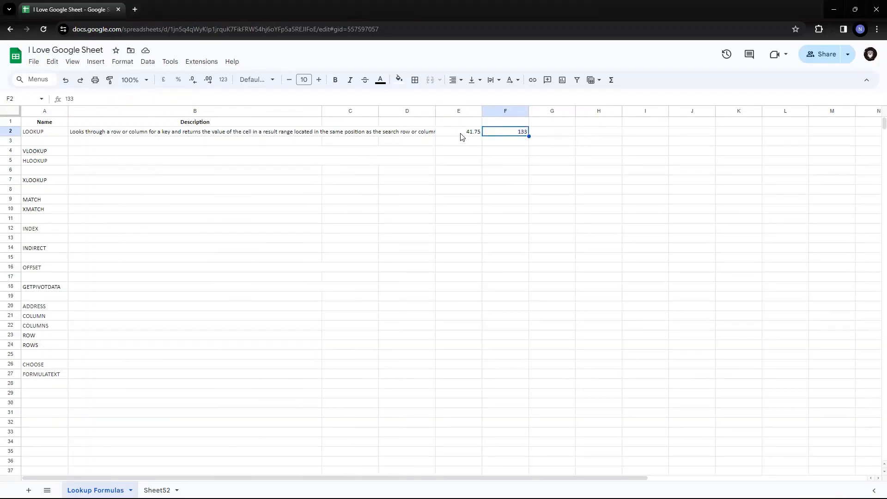
drag(461, 137, 504, 138)
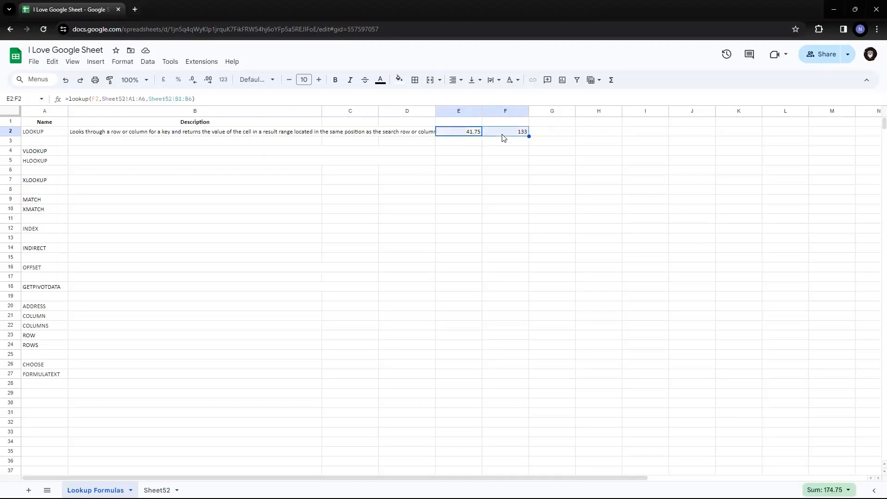